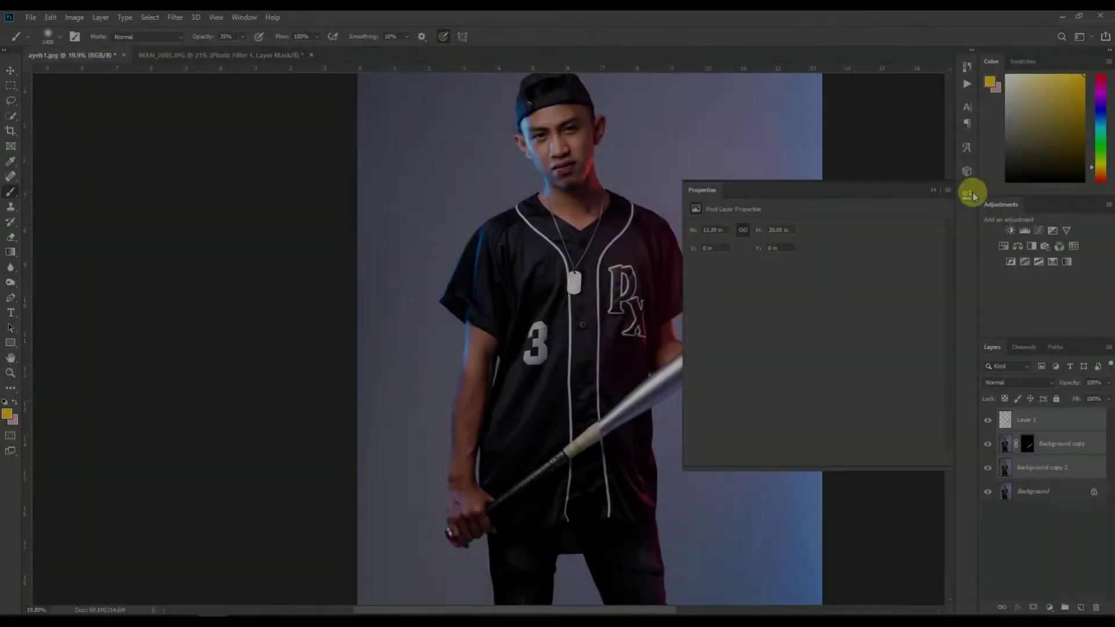
Hide and restore the lower layers to view the isolated bat, then select Layer 1.
click(968, 194)
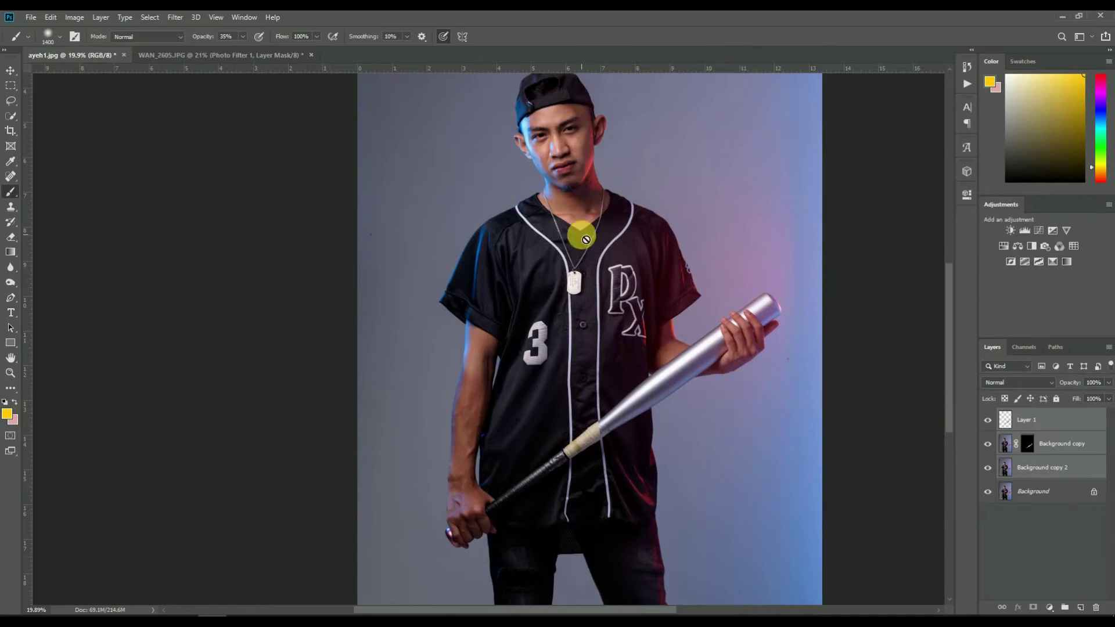
scroll(742, 349, down, 1)
scroll(729, 279, up, 1)
scroll(729, 279, up, 2)
drag(988, 453, 988, 493)
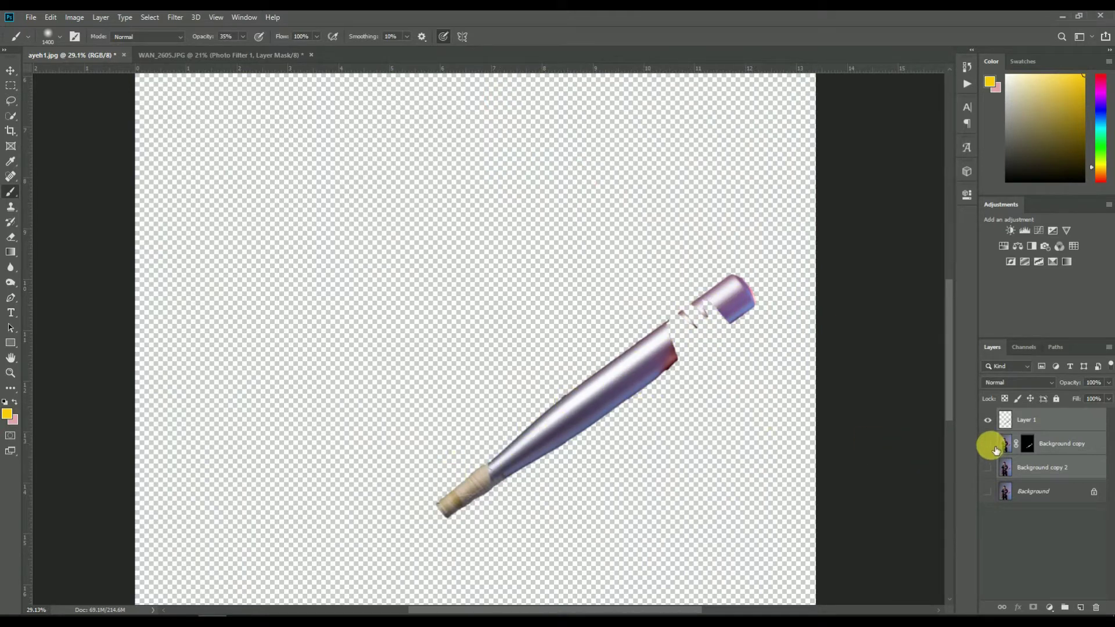
drag(988, 467, 988, 491)
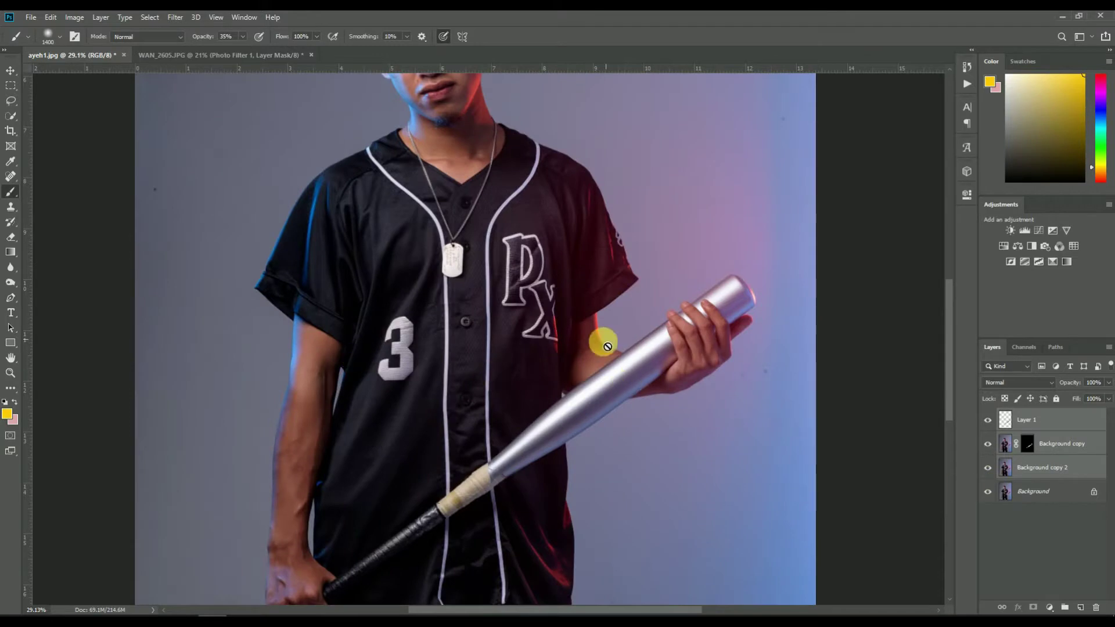
scroll(562, 372, down, 1)
scroll(562, 372, down, 1)
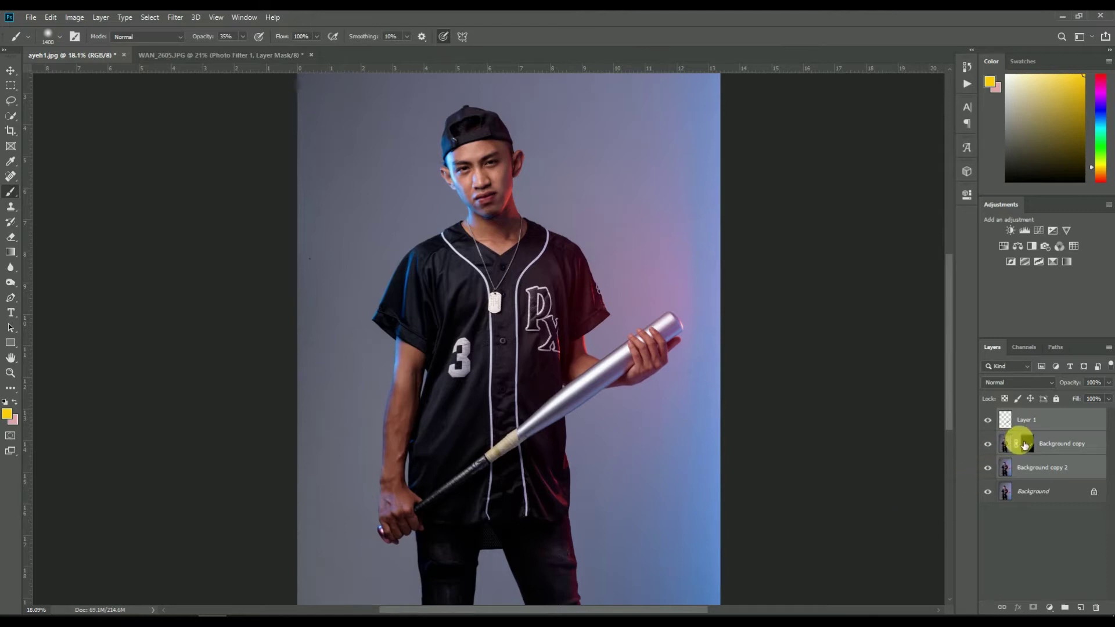
click(1024, 422)
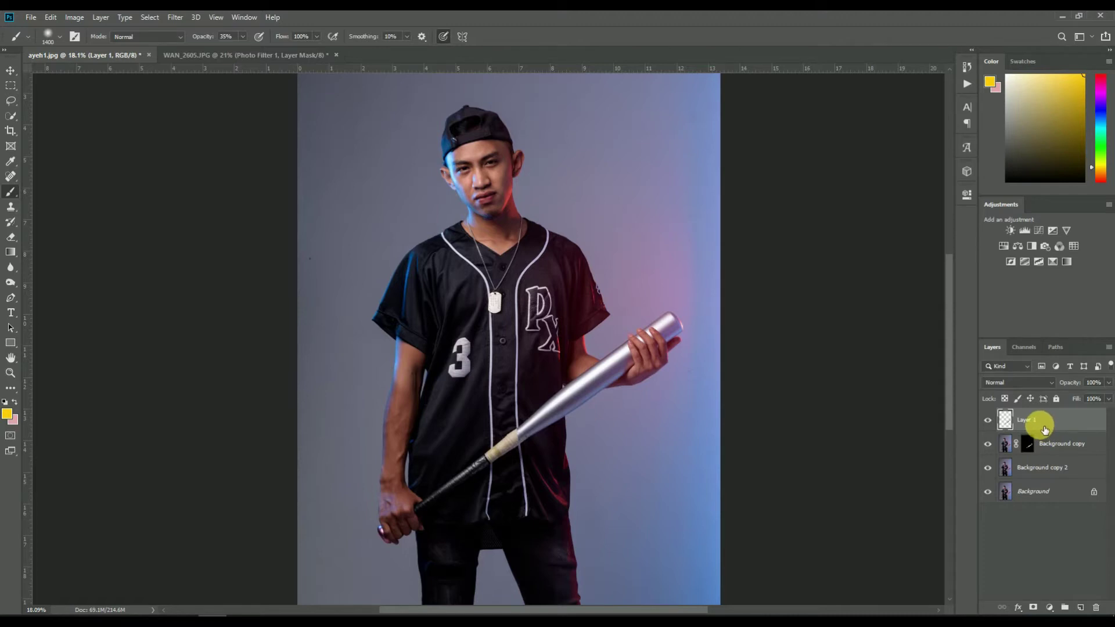
Briefly hide Background copy and Background to check Layer 1's strokes on their own.
click(988, 444)
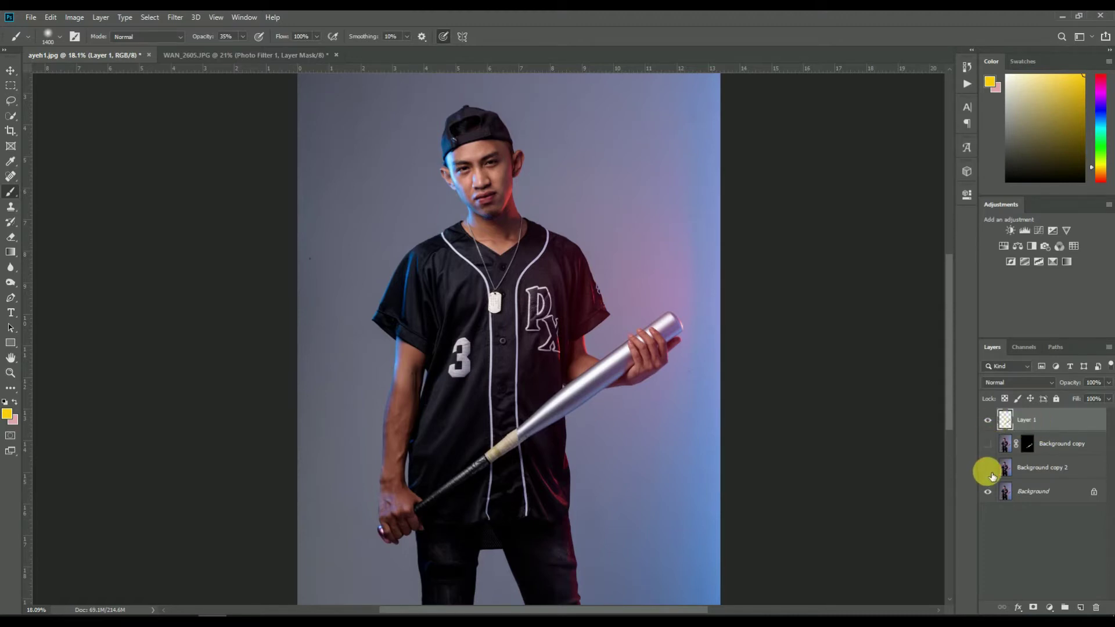
click(988, 491)
click(987, 491)
click(988, 444)
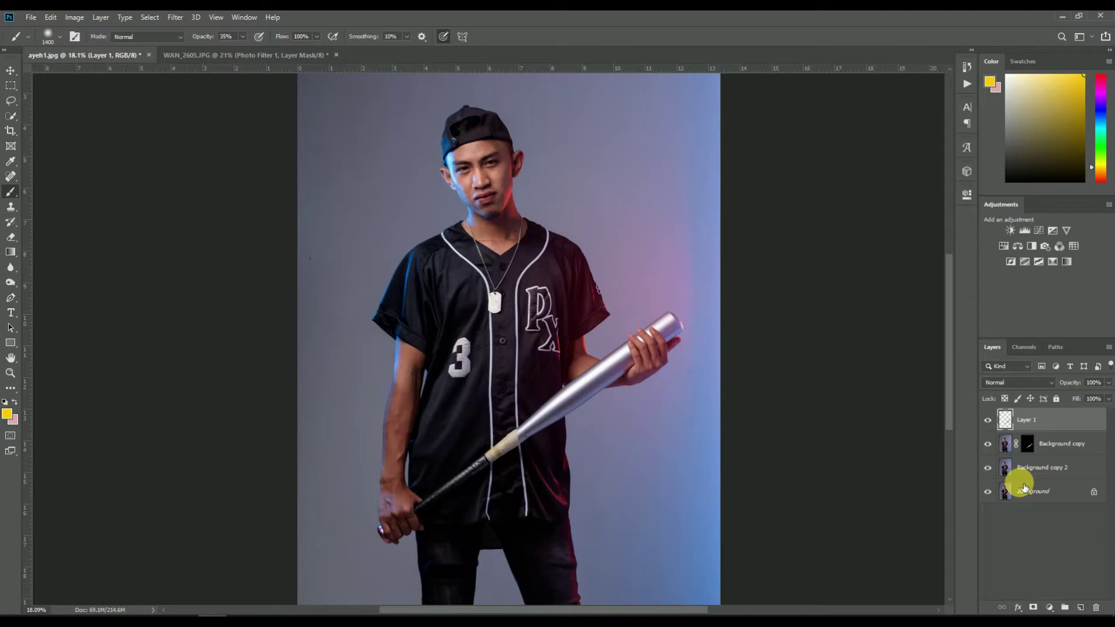
Group Layer 1 into Group 1 and select Layer 1 inside the expanded group.
key(ctrl+g)
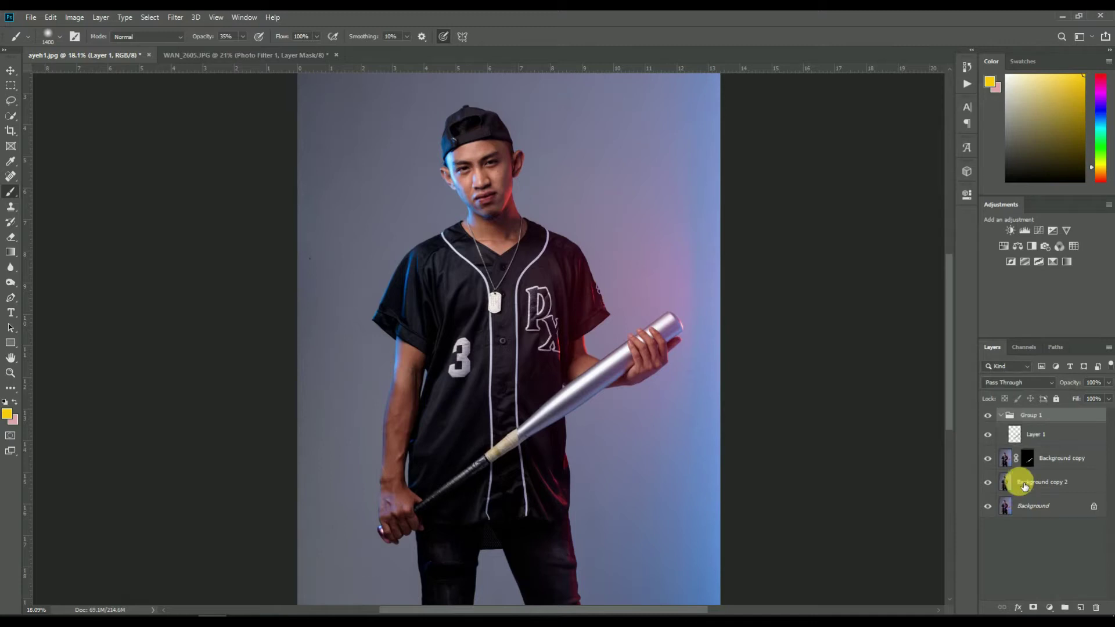
click(1007, 418)
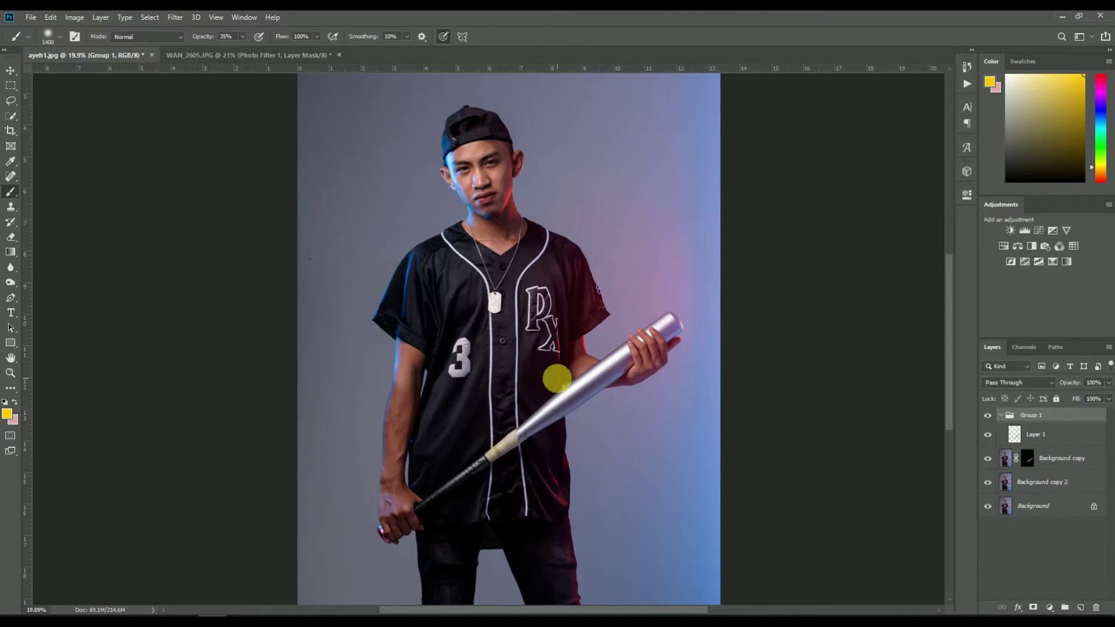
scroll(553, 379, up, 1)
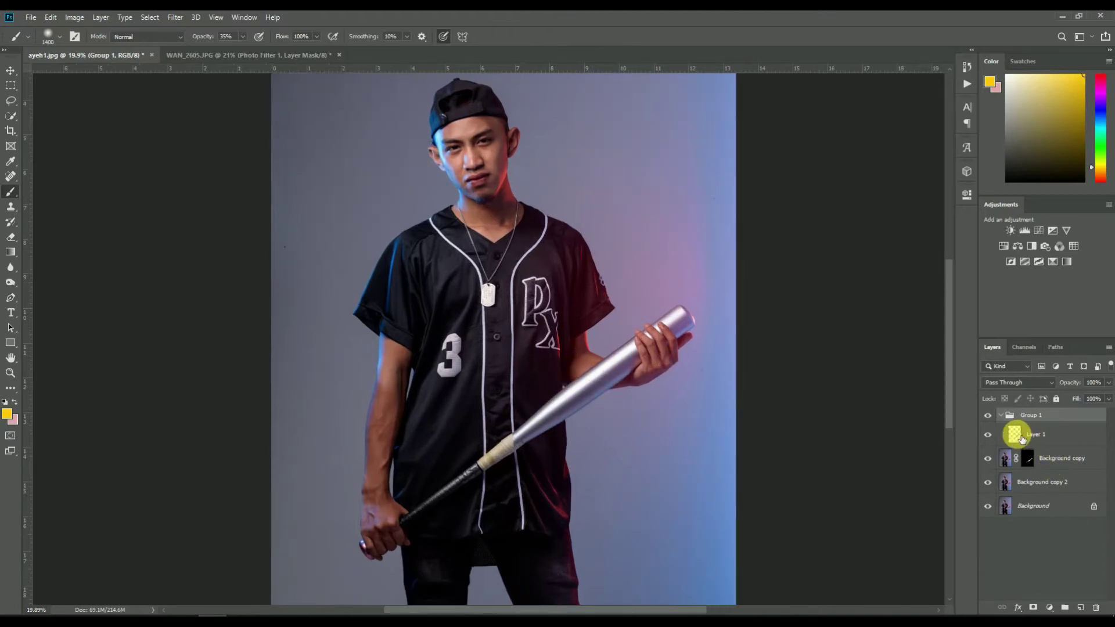
click(1022, 437)
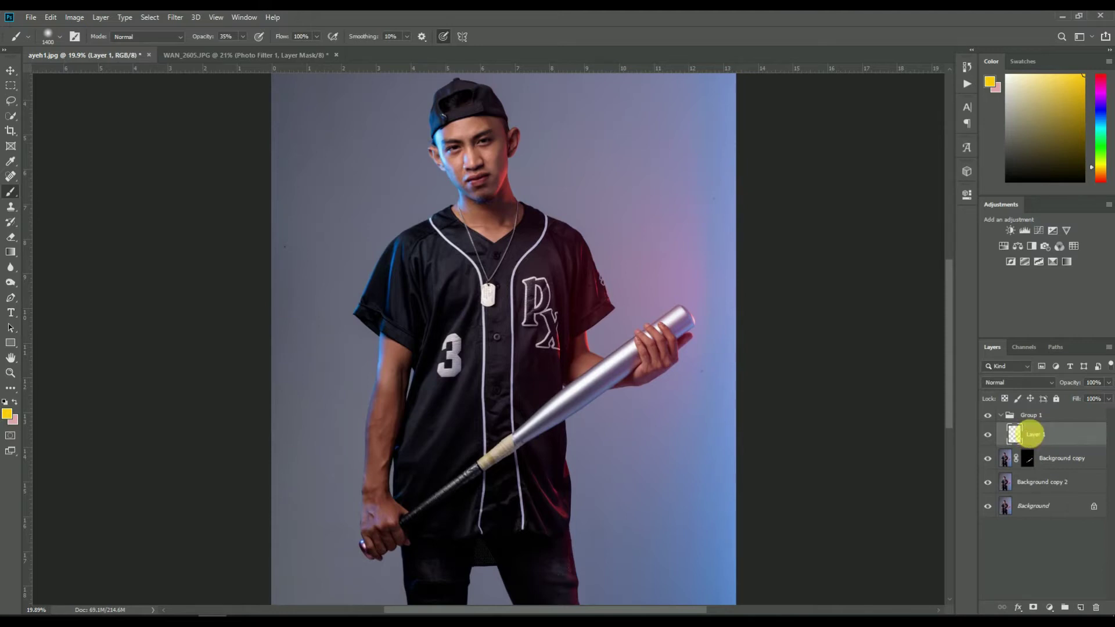
Convert Layer 1 to a smart object, duplicate it, and set the copy to Linear Dodge (Add).
right_click(1028, 434)
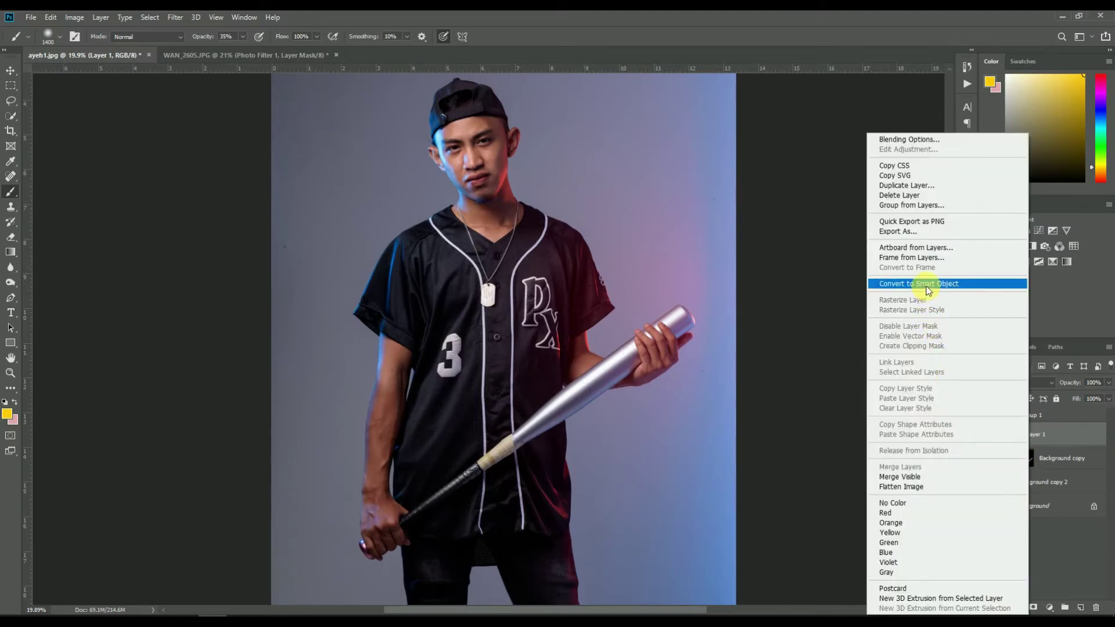
click(928, 285)
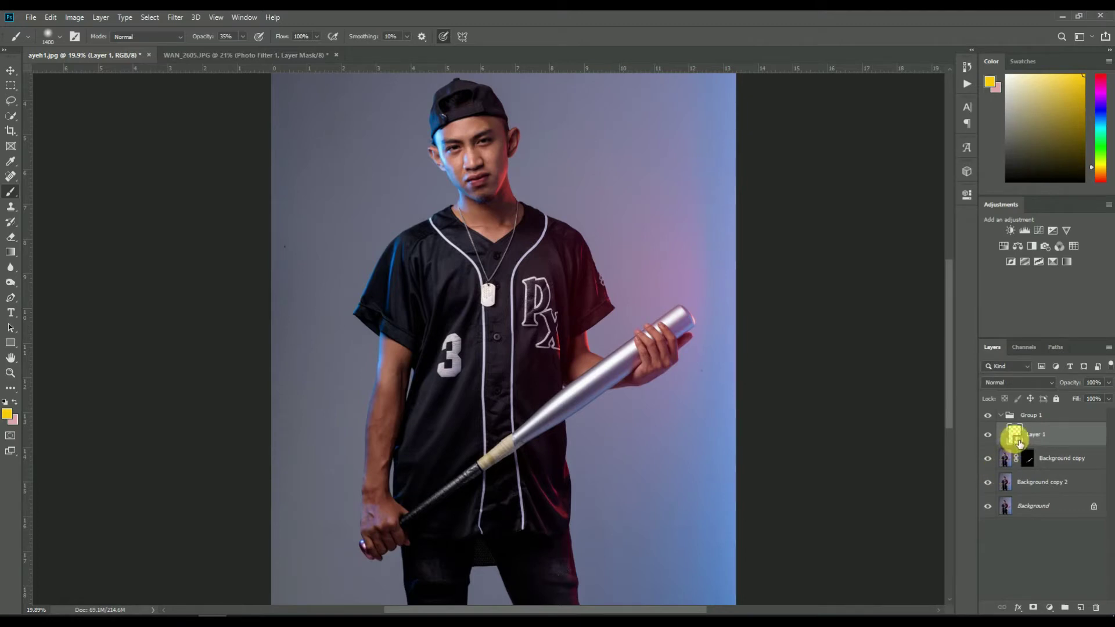
key(ctrl+j)
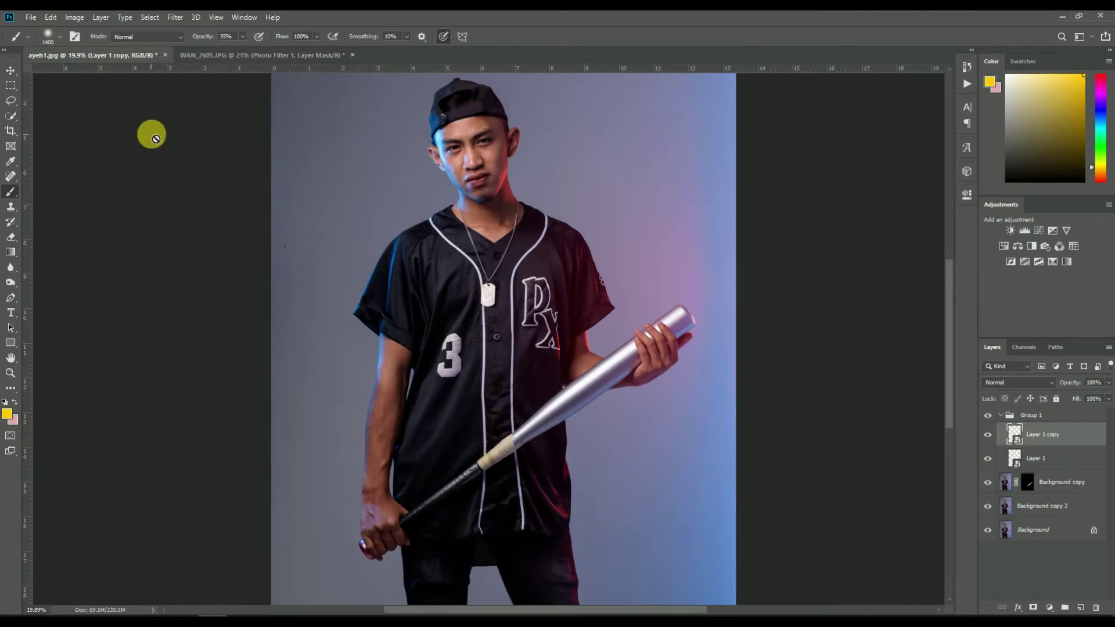
click(1018, 385)
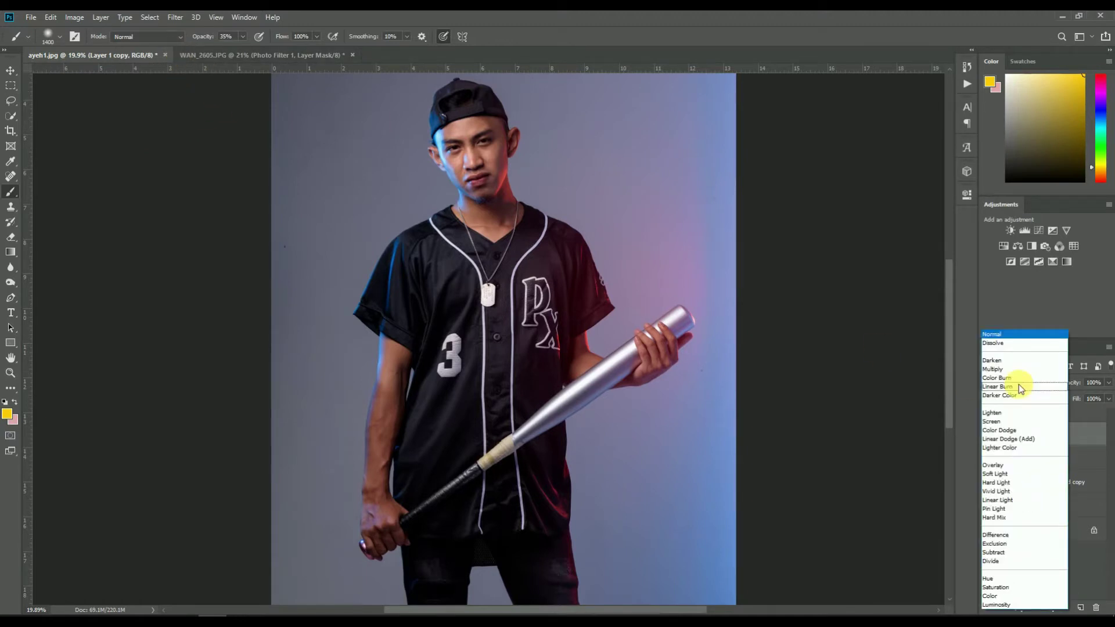
click(1029, 439)
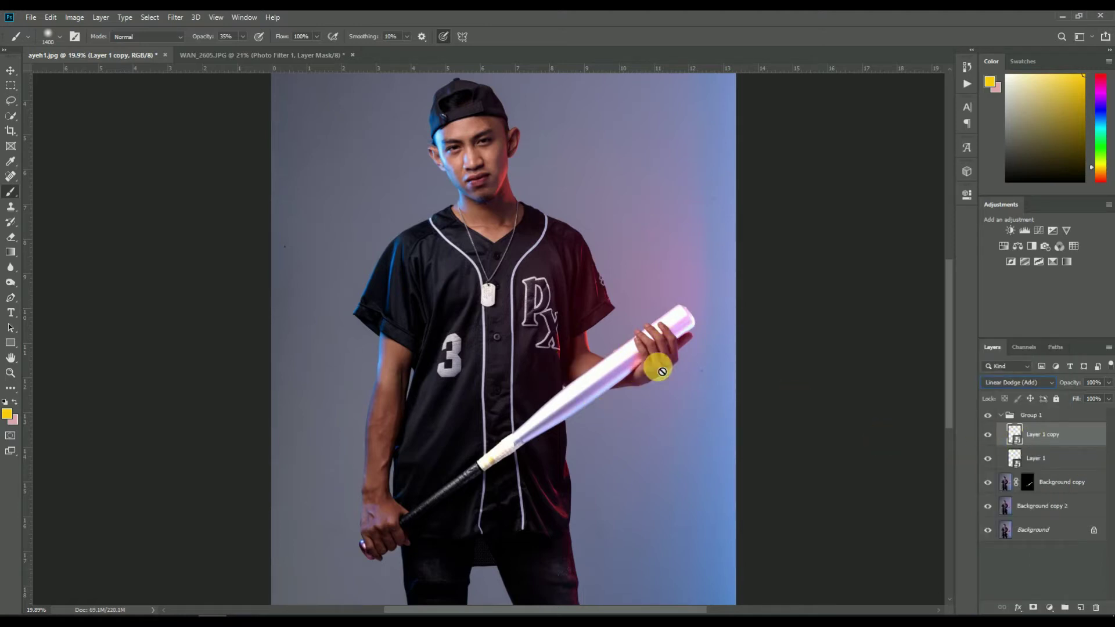
click(175, 16)
mouse_move(240, 149)
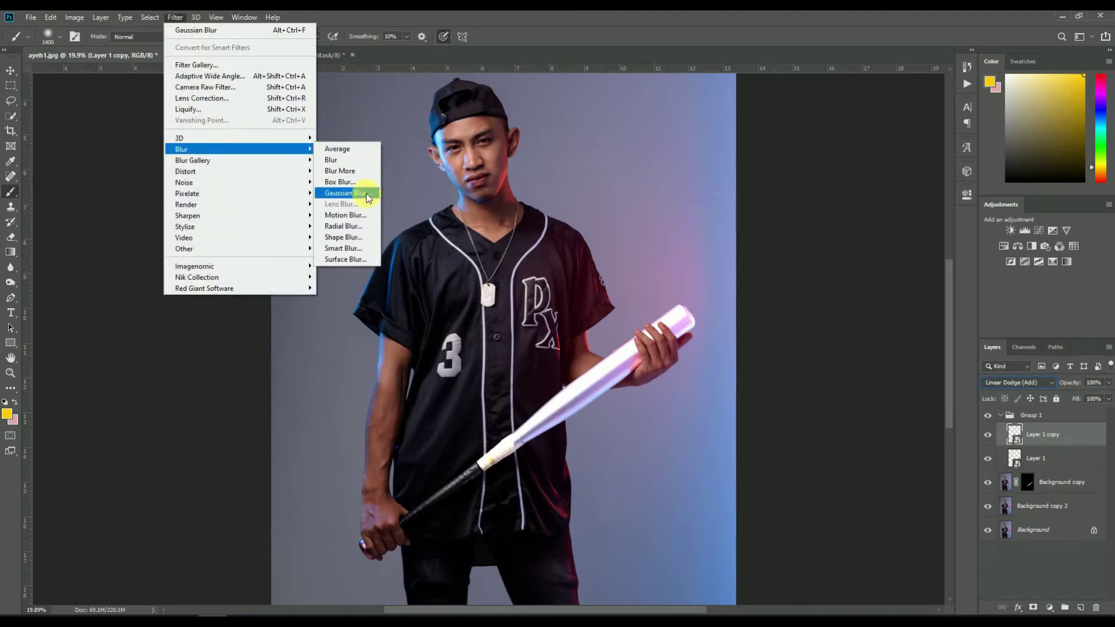
Apply a 5-pixel Gaussian Blur to Layer 1 copy and duplicate it as Layer 1 copy 2.
click(368, 198)
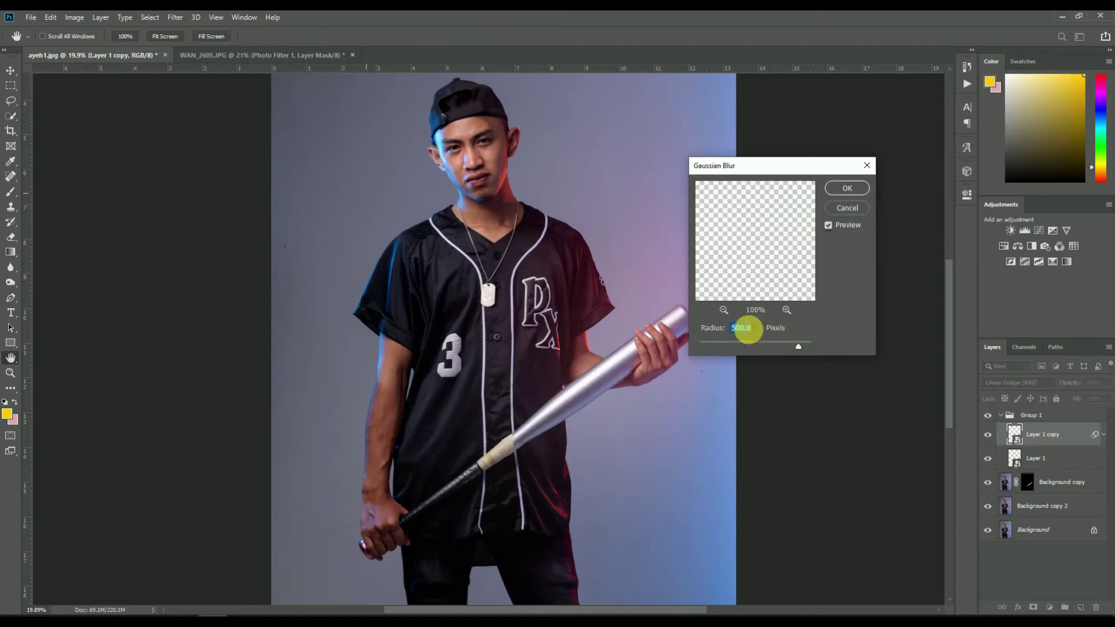
text(5)
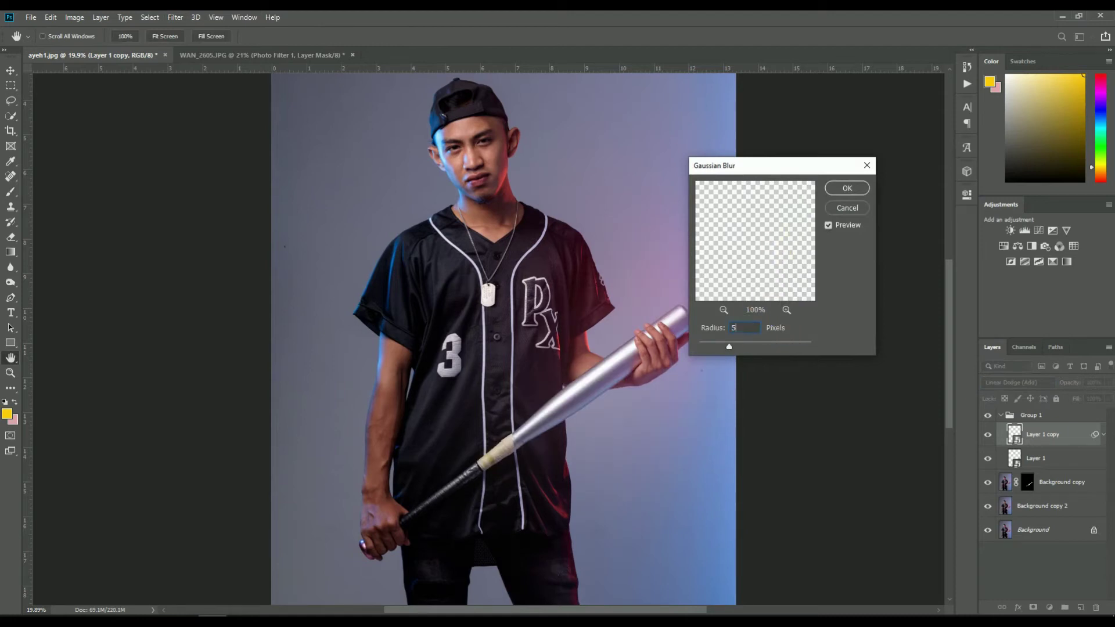
click(847, 188)
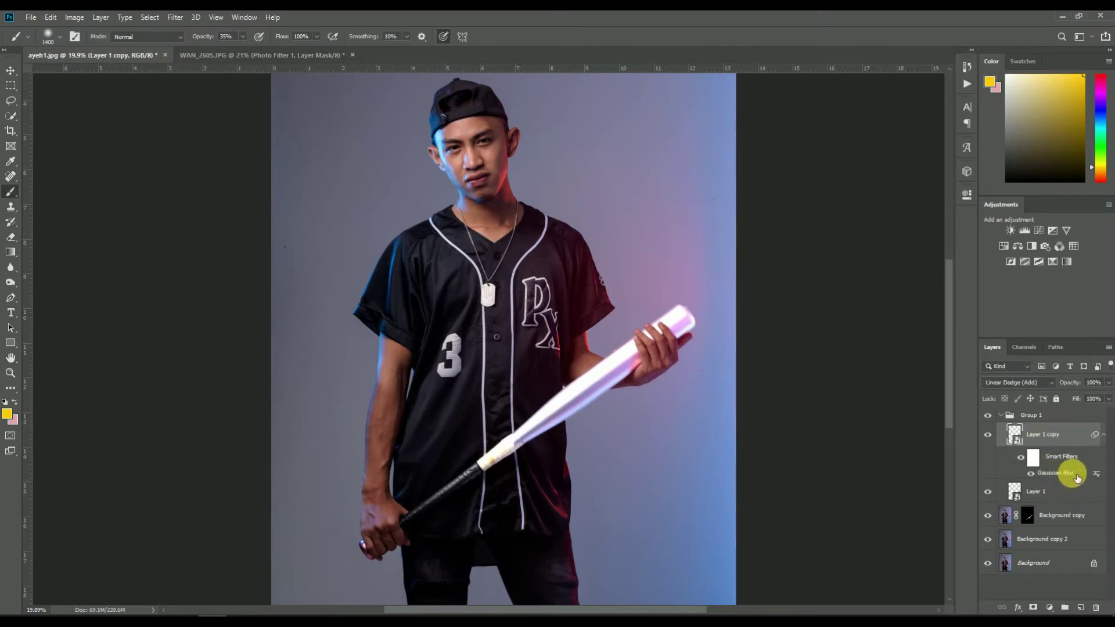
key(ctrl+j)
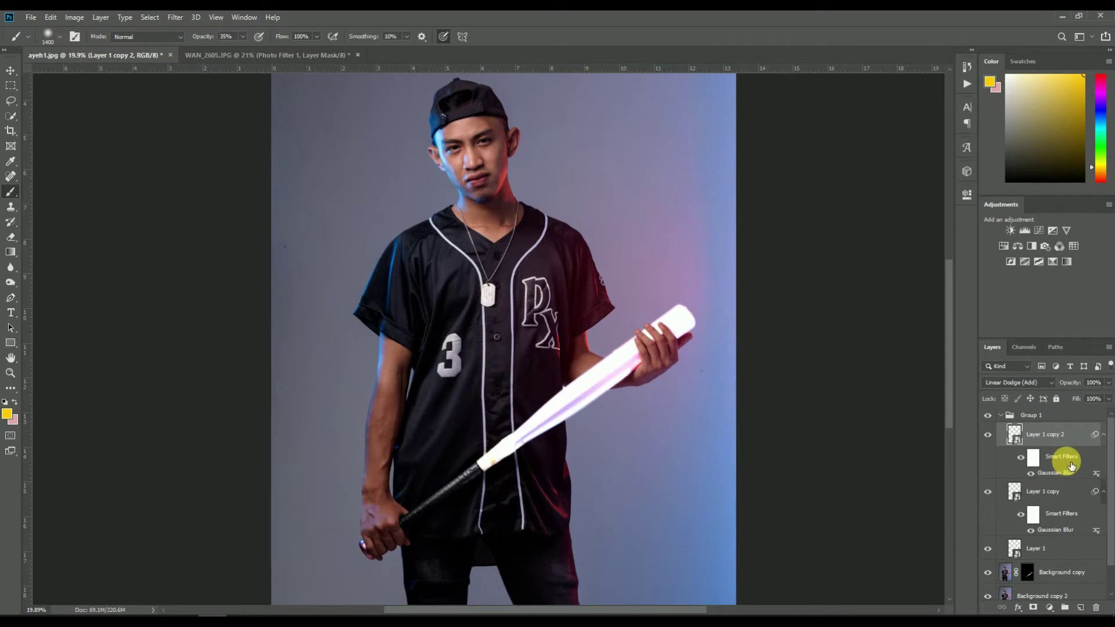
Change the Gaussian Blur on Layer 1 copy 2 to 100 pixels.
double_click(1059, 474)
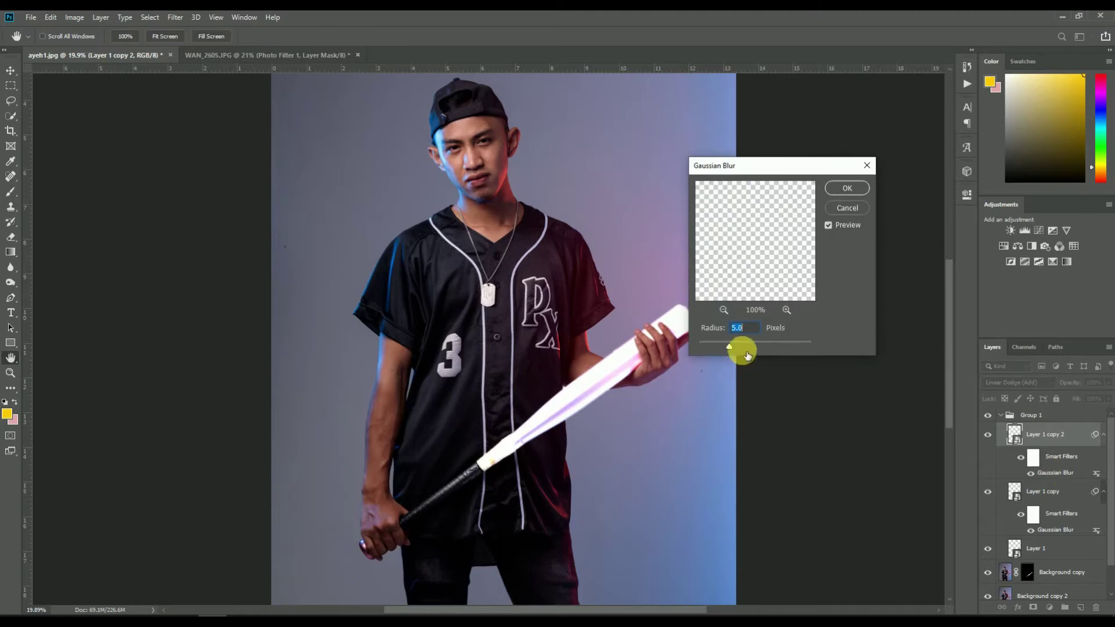
text(100)
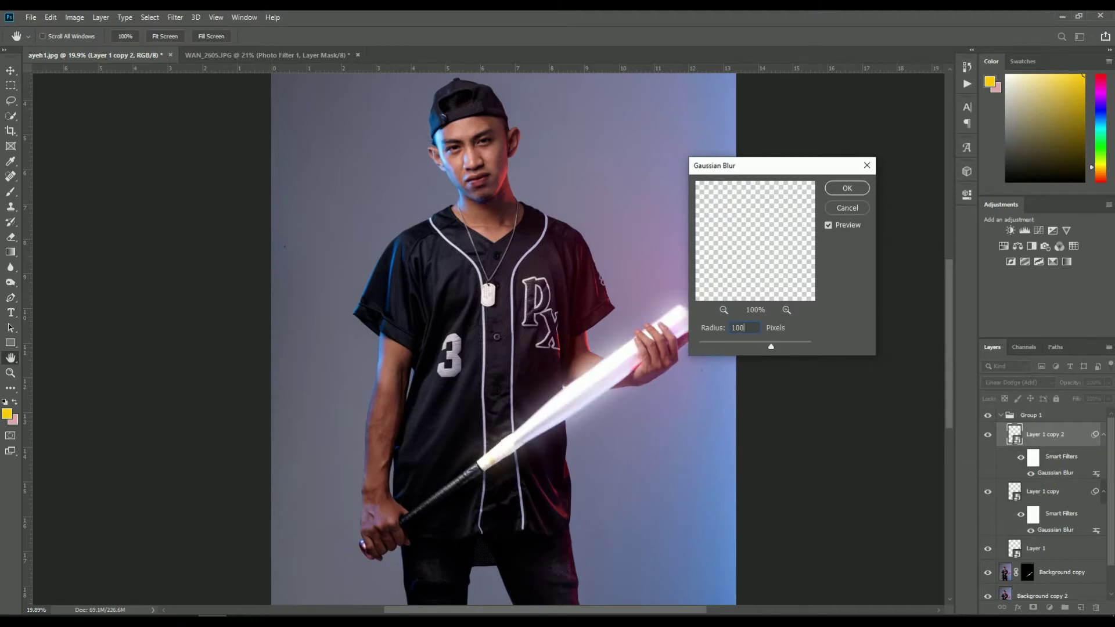
click(855, 192)
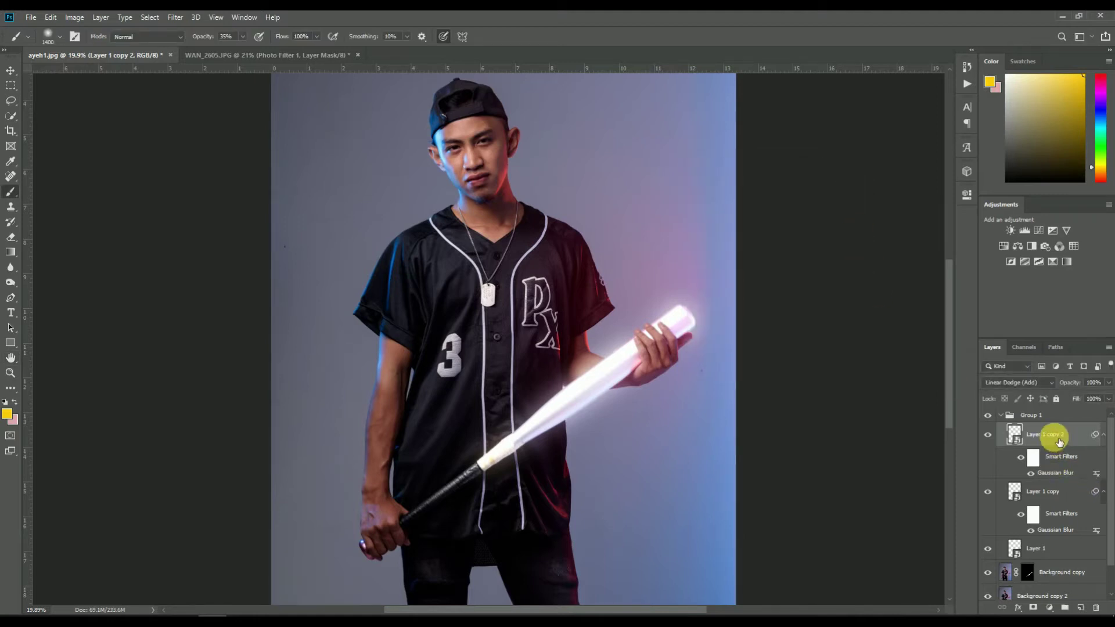
Duplicate the glow as Layer 1 copy 3 and raise its Gaussian Blur to 250 pixels.
key(ctrl+j)
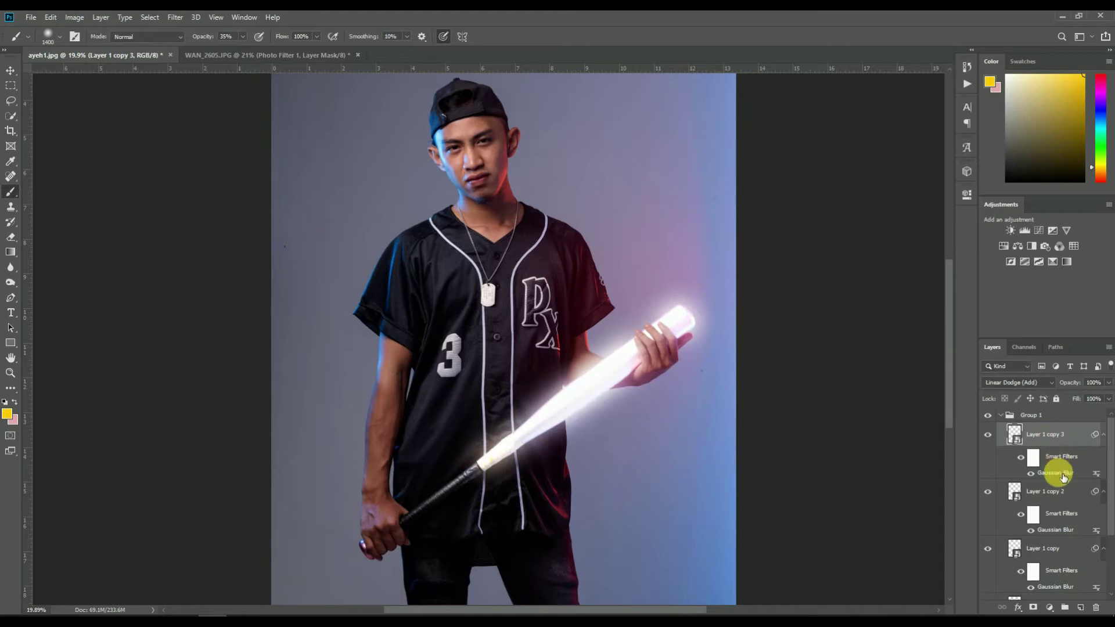
double_click(1064, 474)
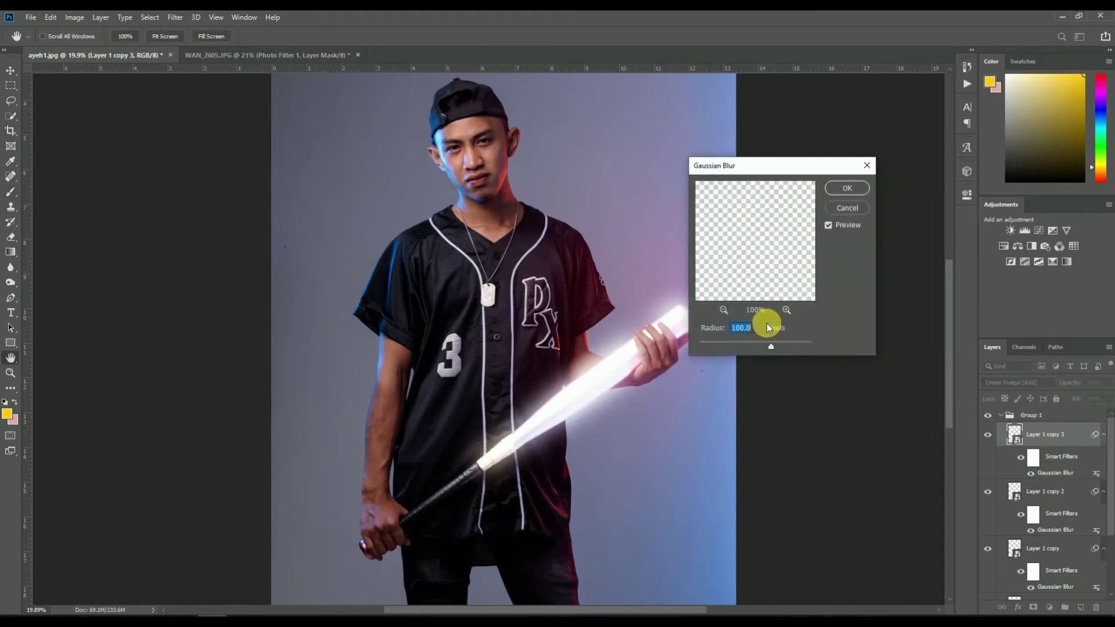
text(250)
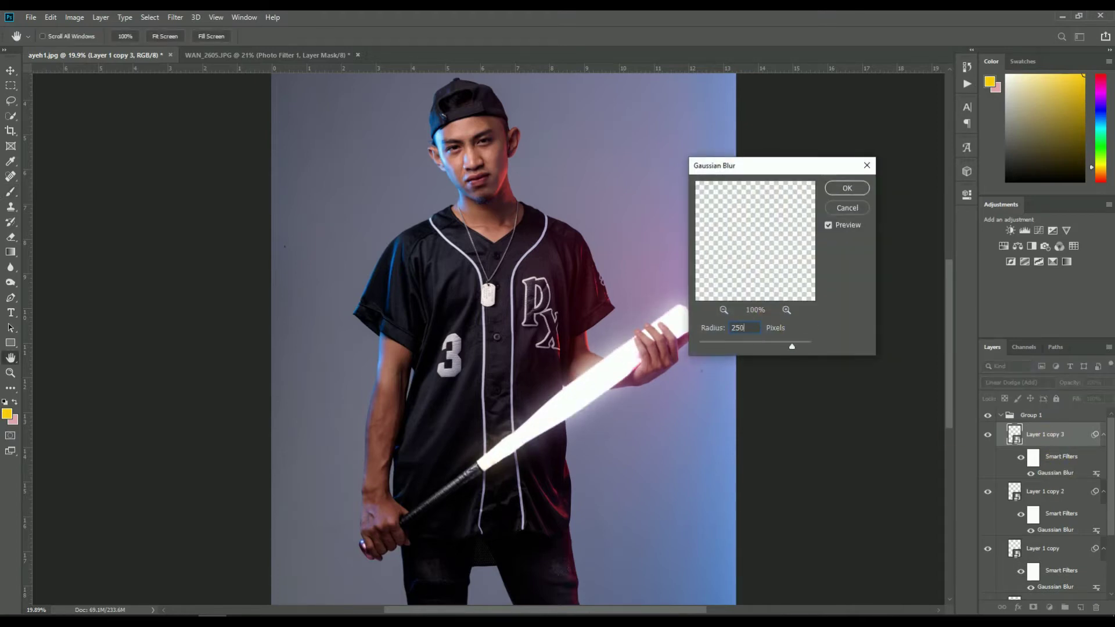
click(846, 190)
key(b)
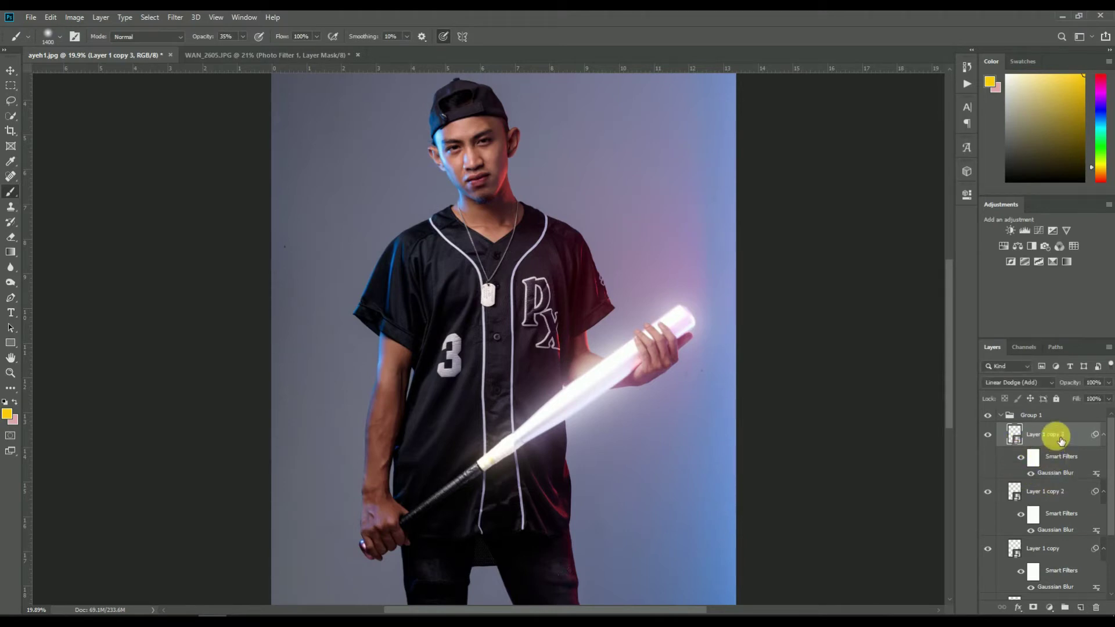
Duplicate the glow as Layer 1 copy 4 with a 500-pixel Gaussian Blur.
key(ctrl+j)
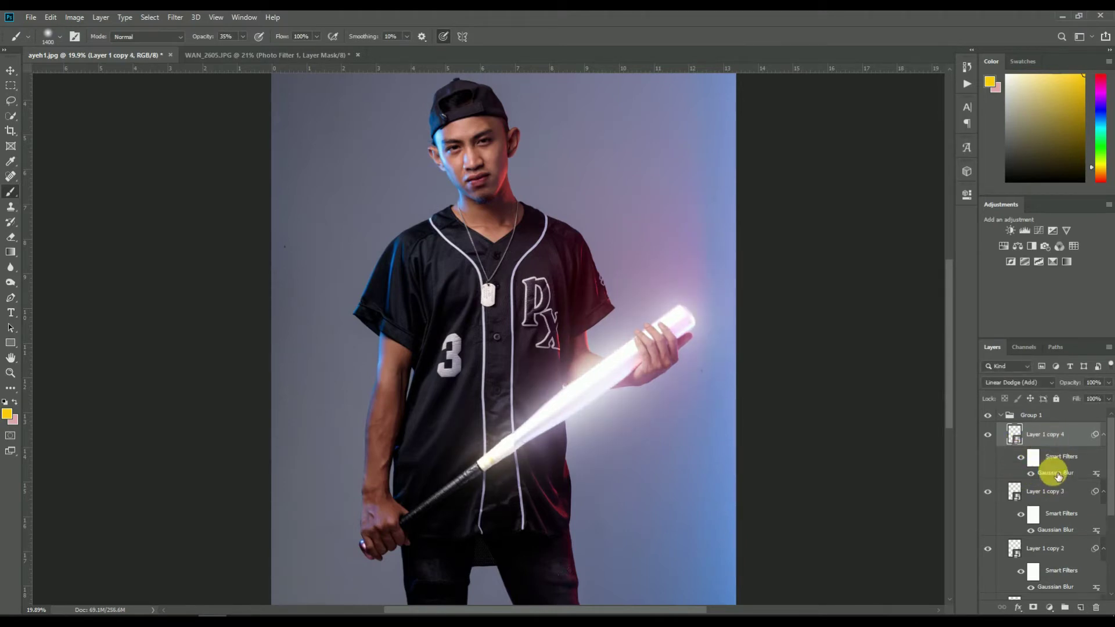
double_click(1057, 474)
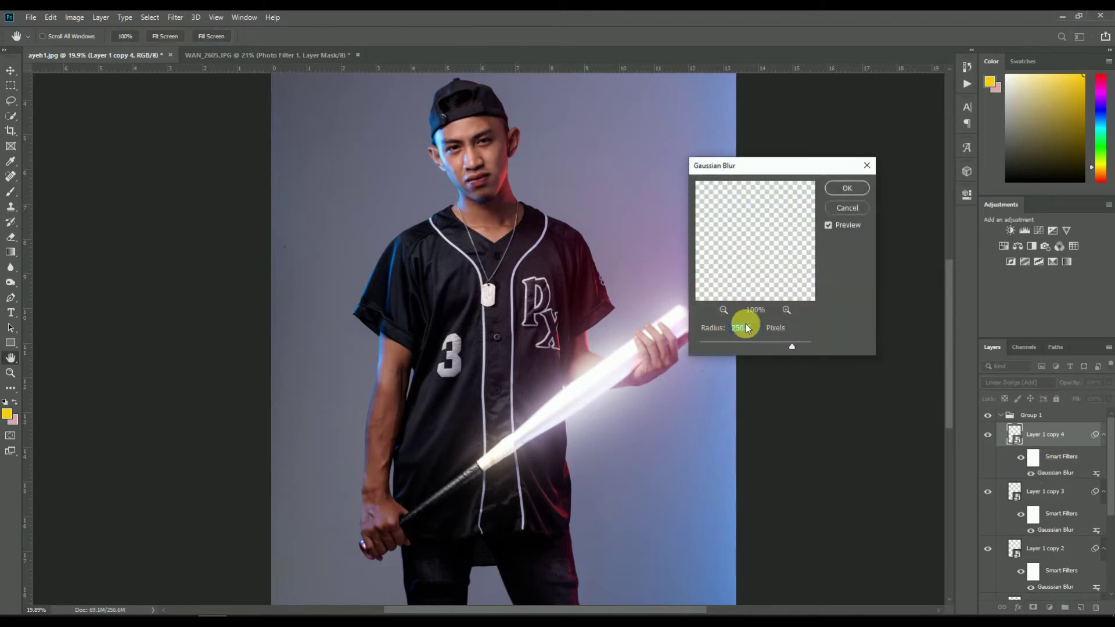
text(500)
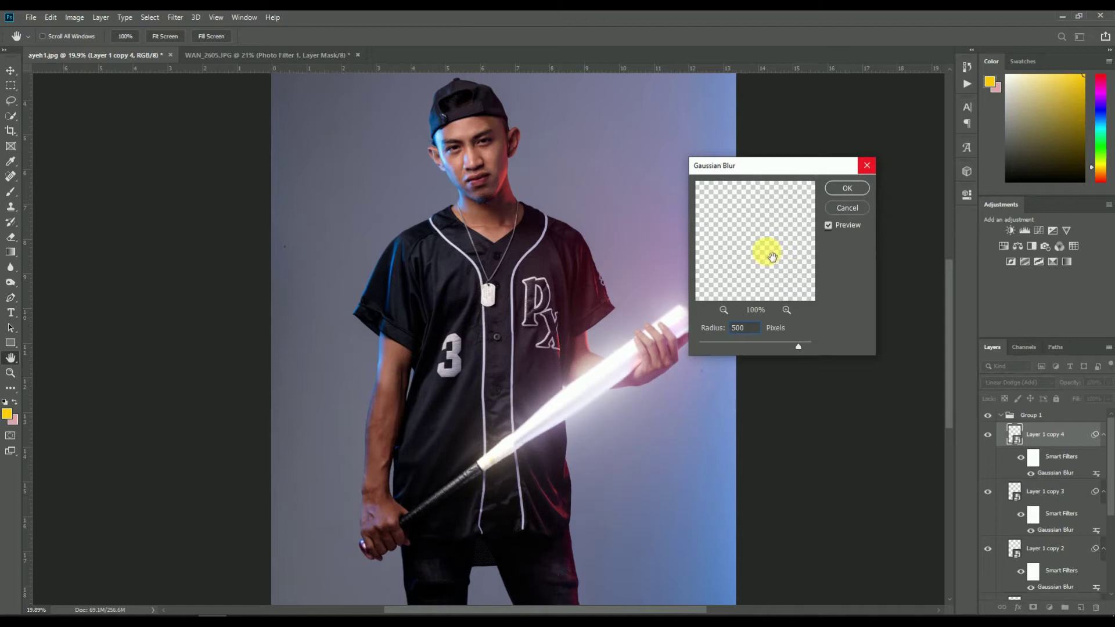
click(848, 190)
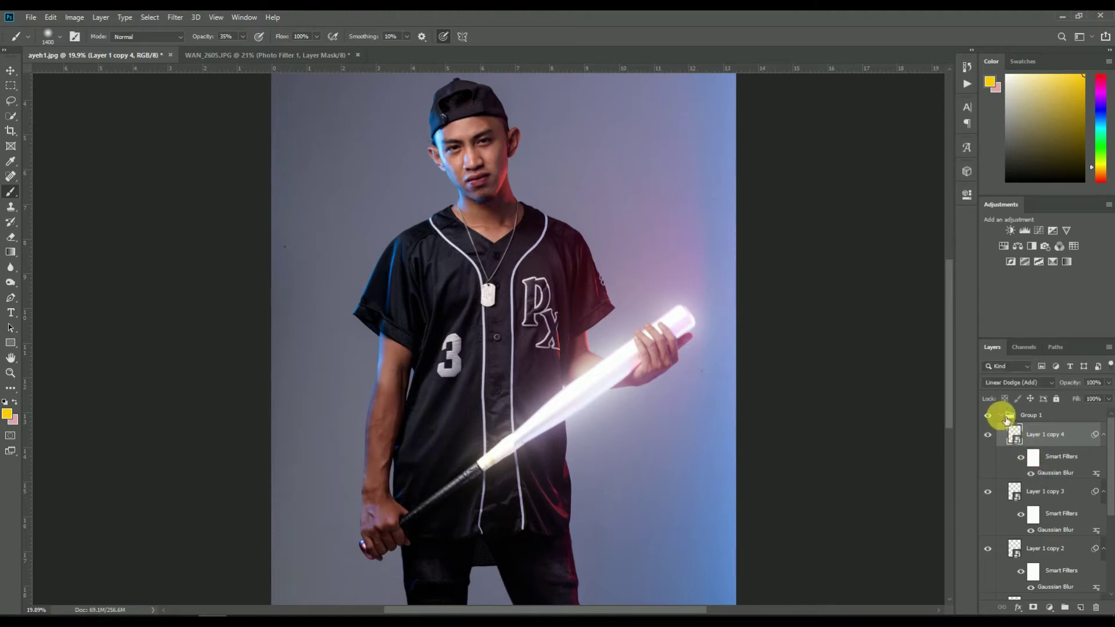
Collapse Group 1 in the Layers panel.
click(1005, 416)
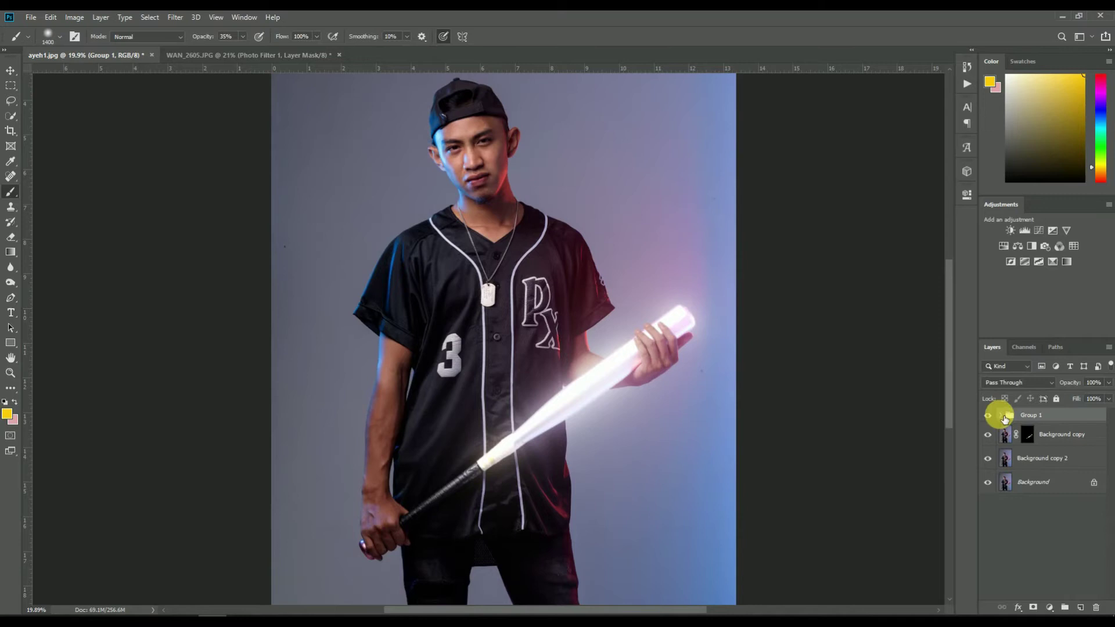
click(1005, 416)
click(1001, 416)
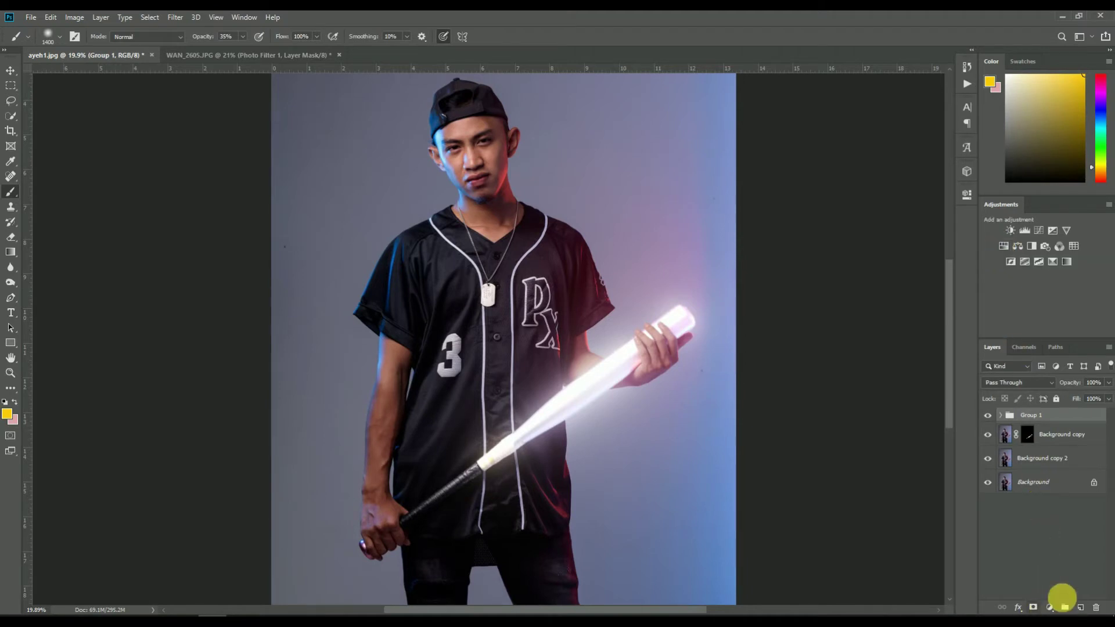
Add a Hue/Saturation layer clipped to Group 1, colorized at Hue 230, Saturation 46, Lightness +10.
click(1001, 247)
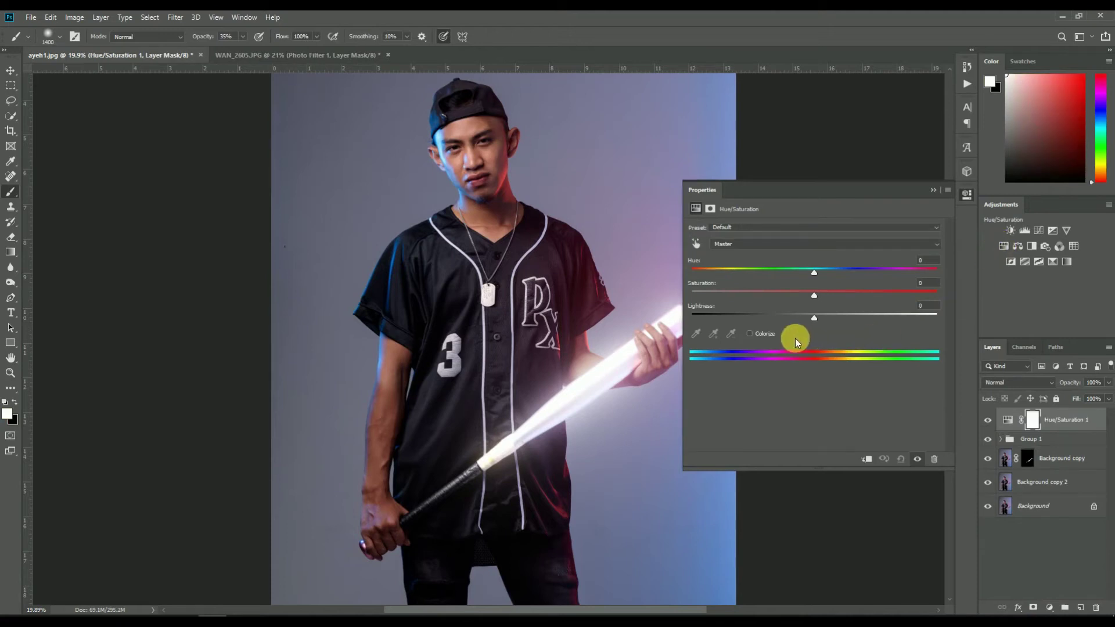
click(868, 460)
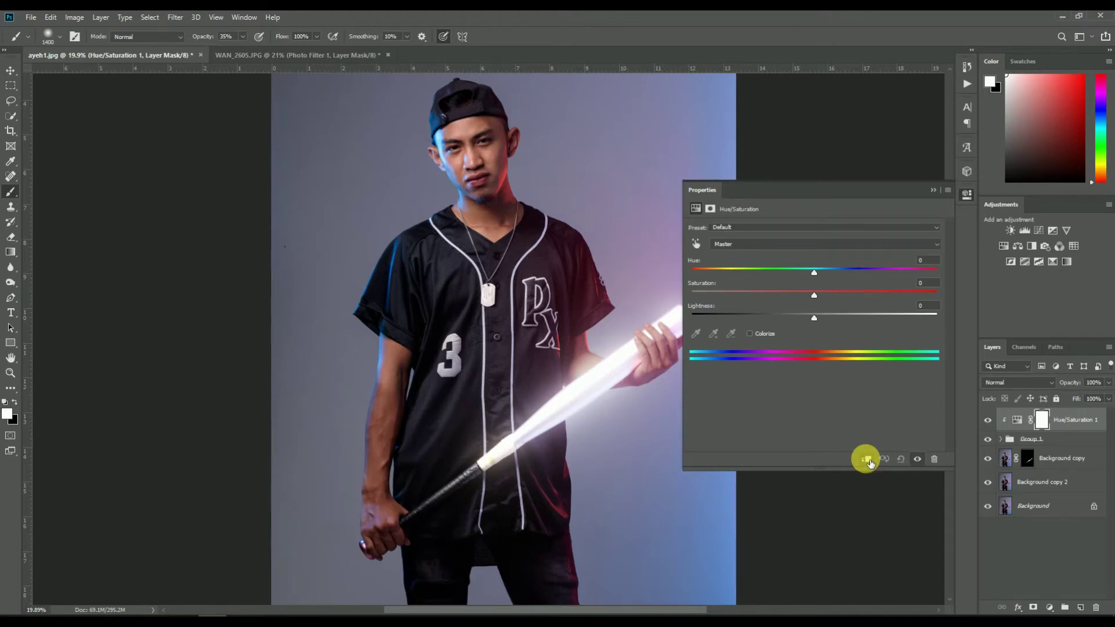
click(754, 334)
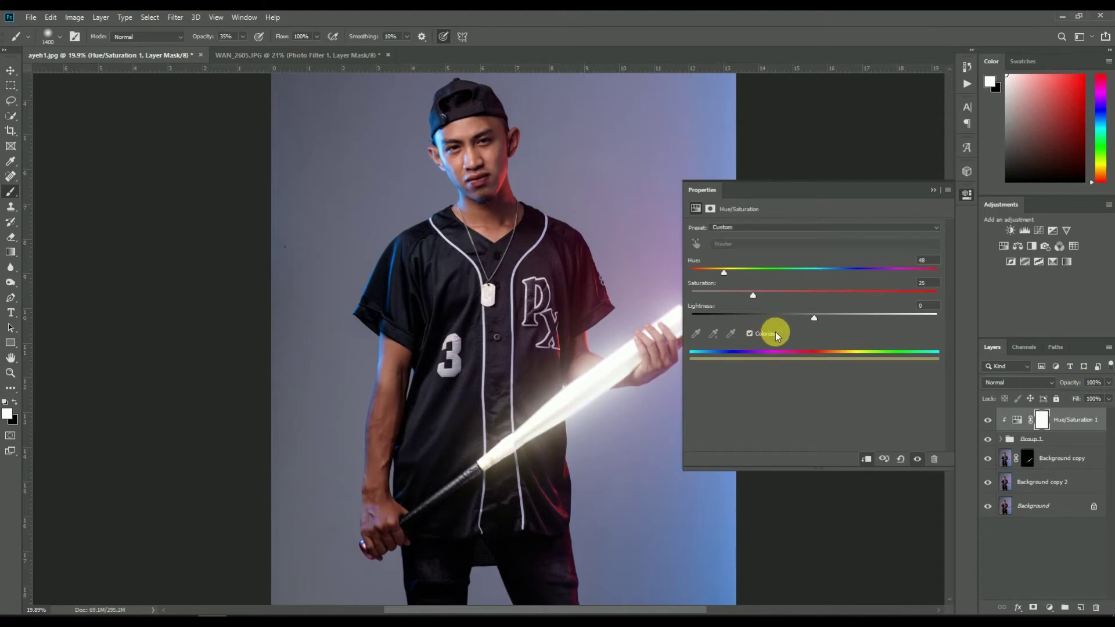
mouse_move(754, 294)
mouse_down()
mouse_move(828, 291)
mouse_move(816, 292)
mouse_up()
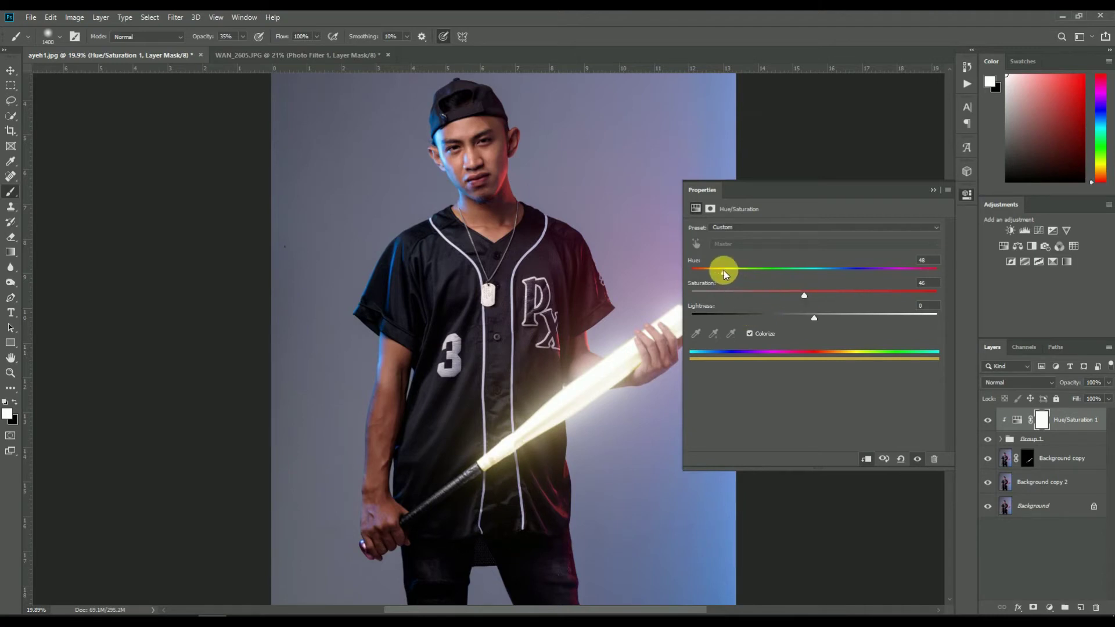
drag(724, 270, 758, 270)
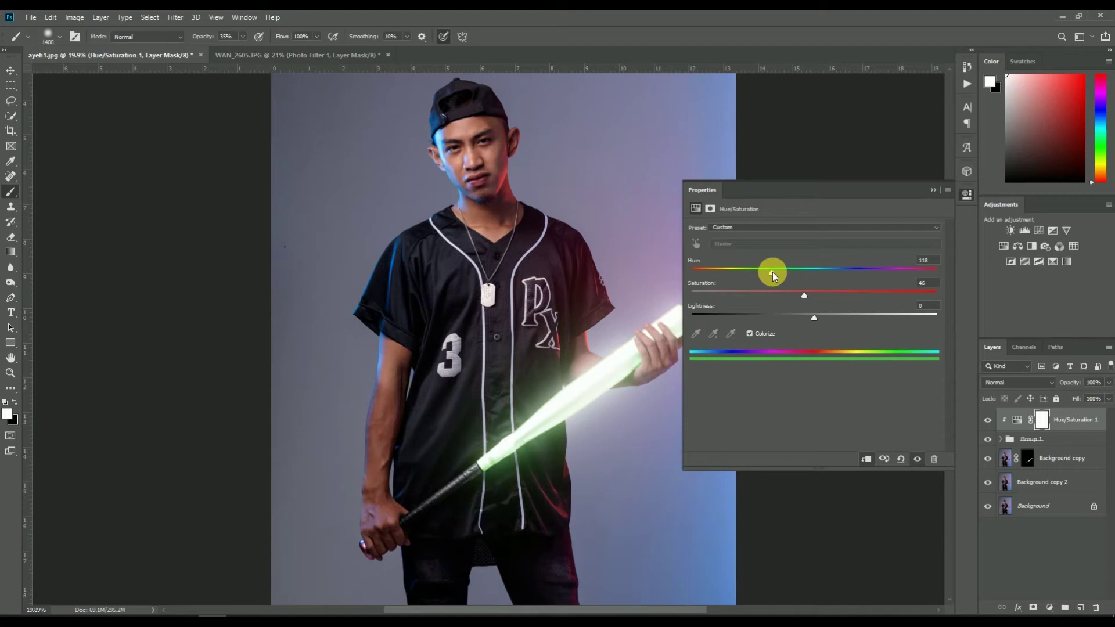
drag(790, 274, 848, 272)
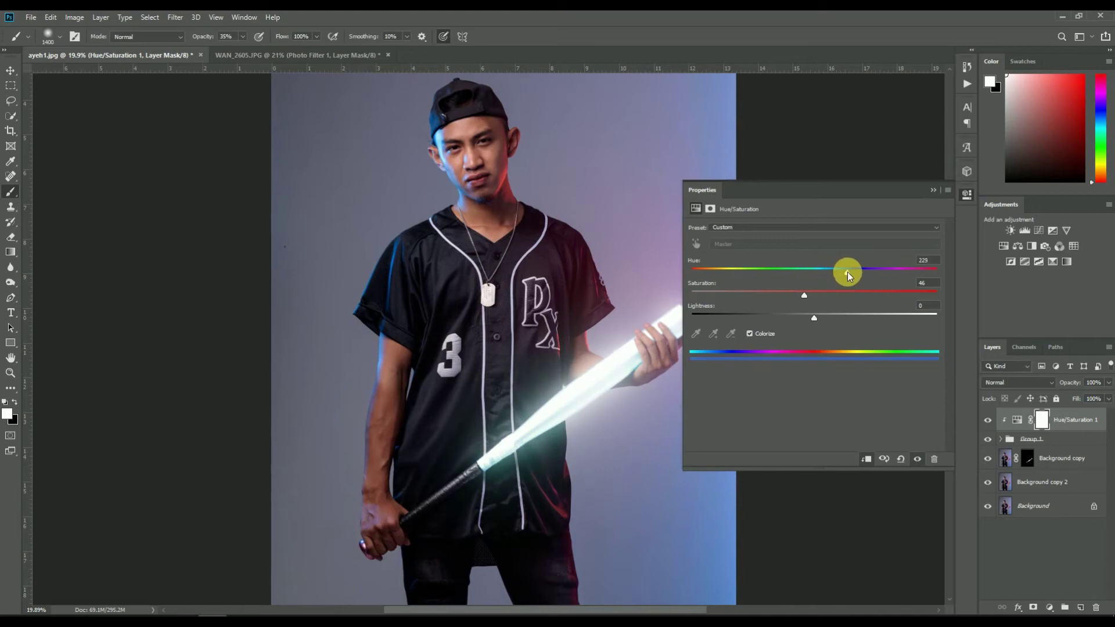
drag(848, 272, 722, 269)
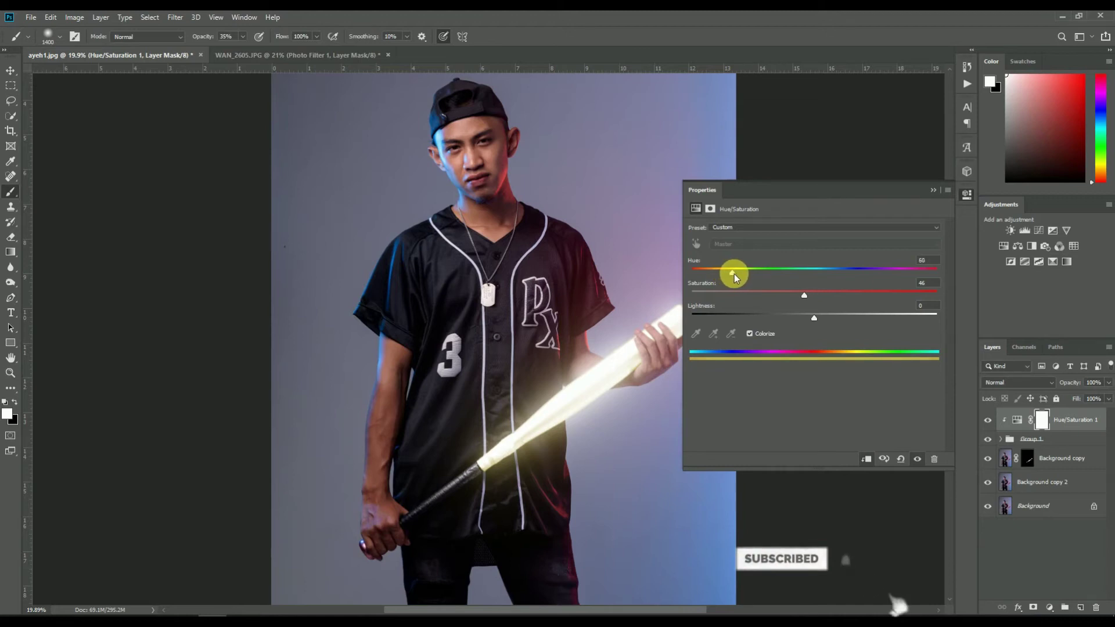
drag(734, 273, 857, 270)
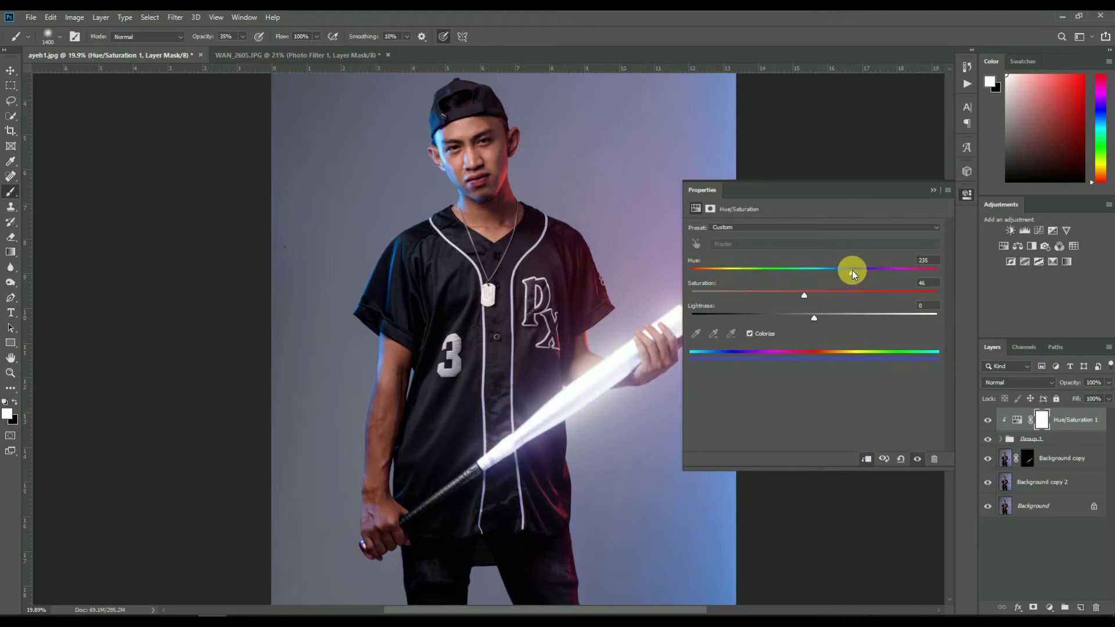
drag(853, 273, 849, 273)
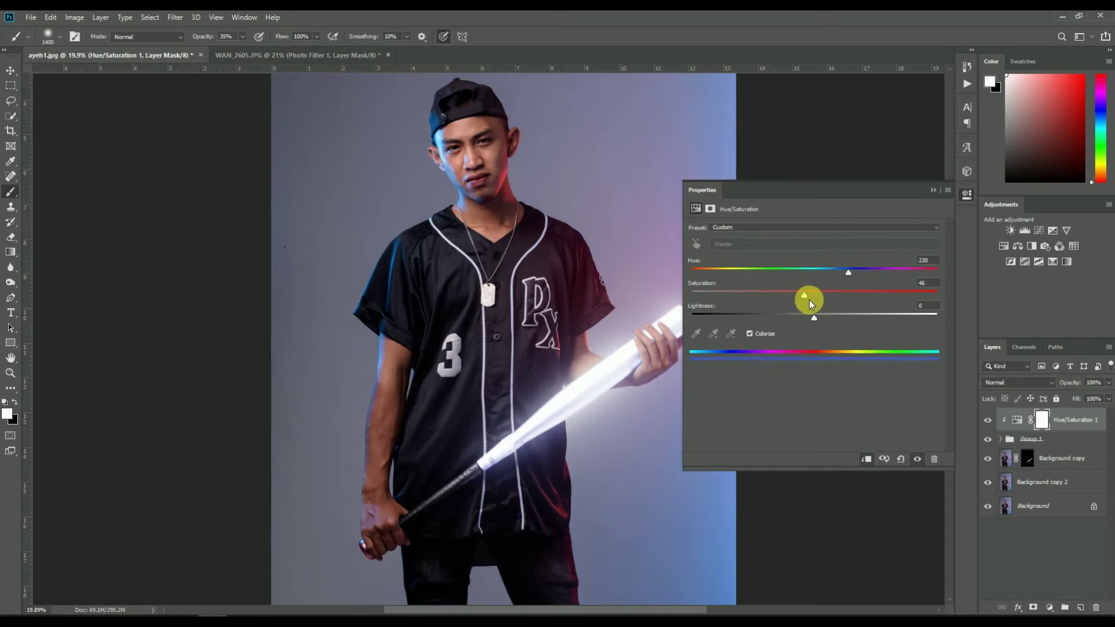
mouse_move(816, 320)
mouse_down()
mouse_move(848, 316)
mouse_move(821, 316)
mouse_up()
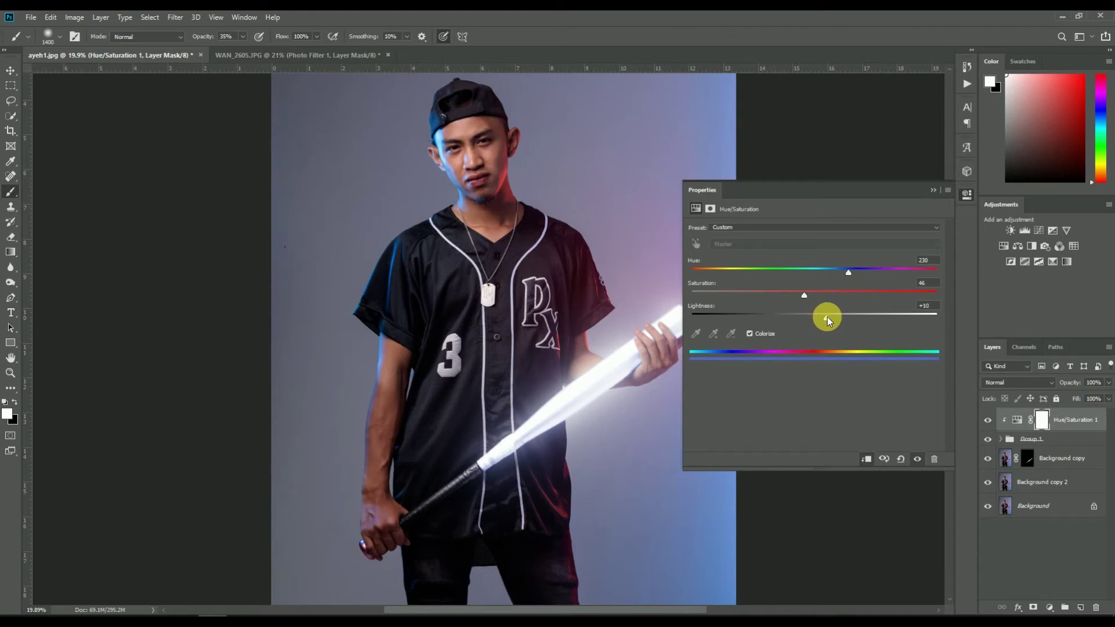
click(934, 191)
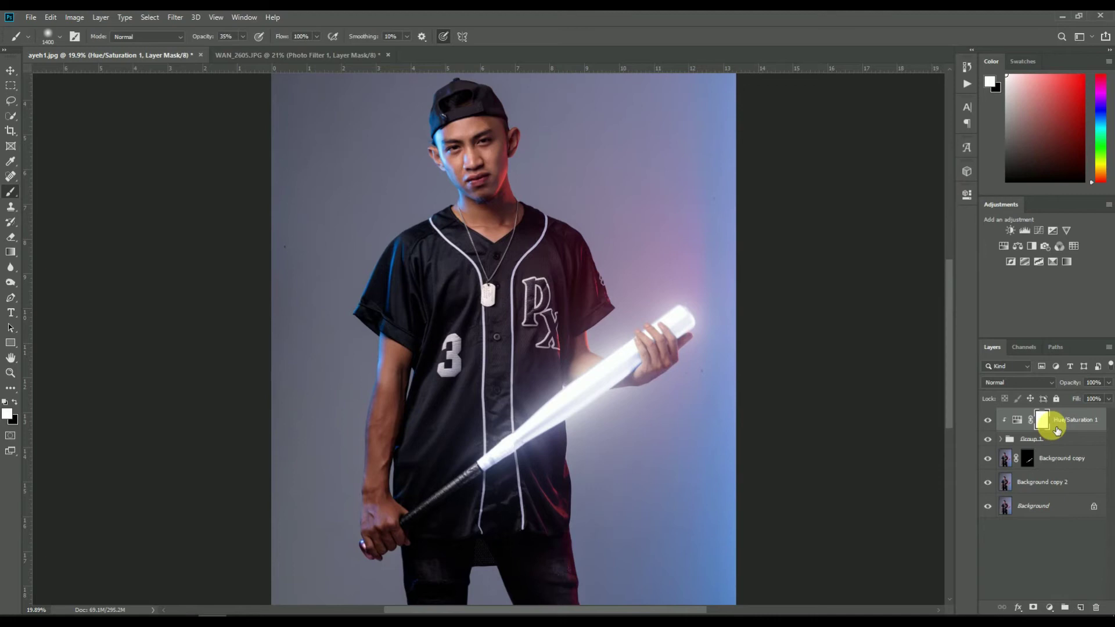
Delete the Background copy layer.
scroll(639, 422, down, 1)
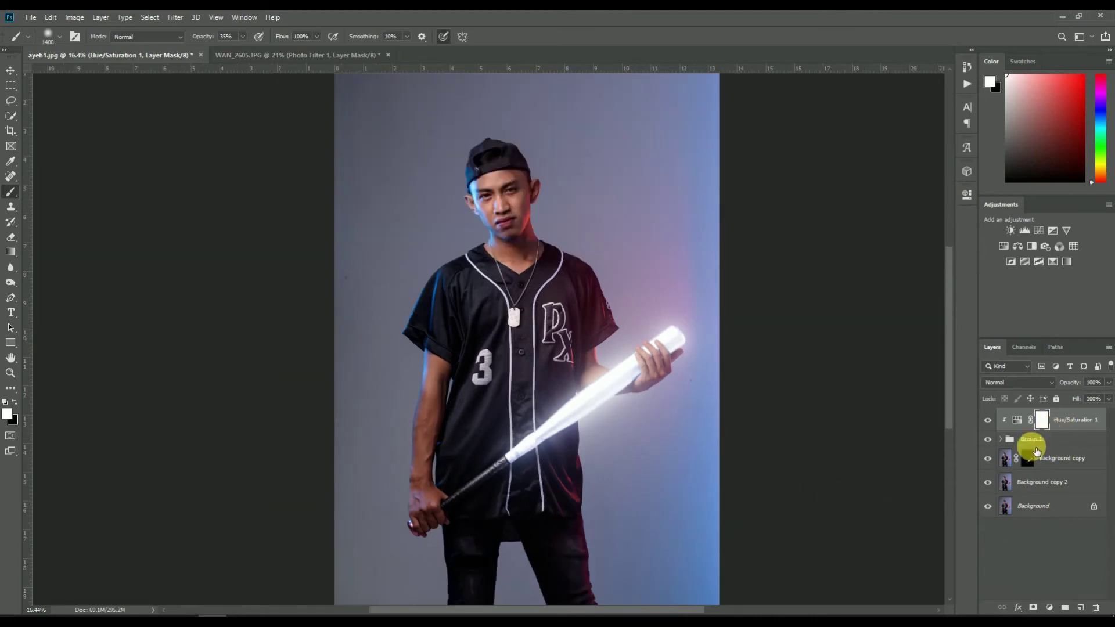
click(1063, 459)
key(Delete)
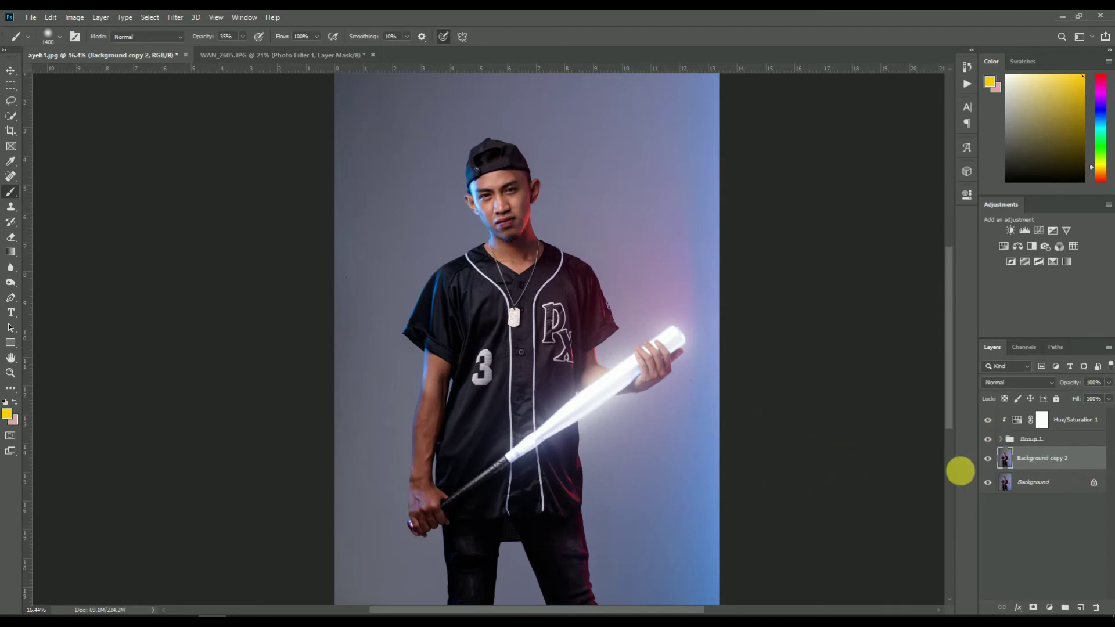
Add a Curves adjustment that darkens the image, masking it off around the glowing bat.
click(1037, 230)
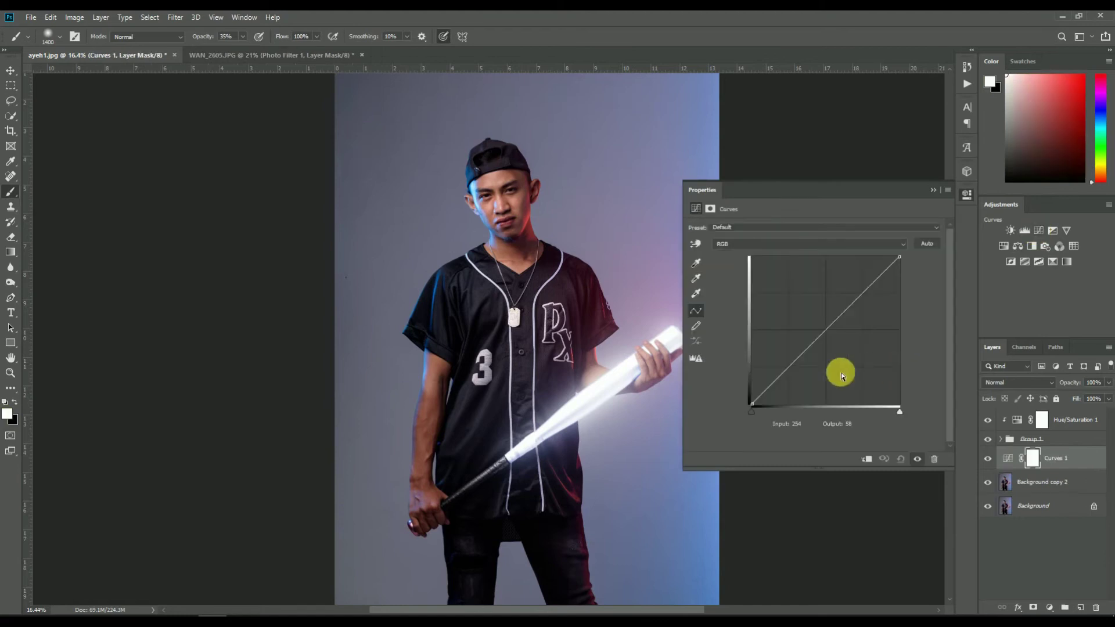
drag(791, 368, 809, 388)
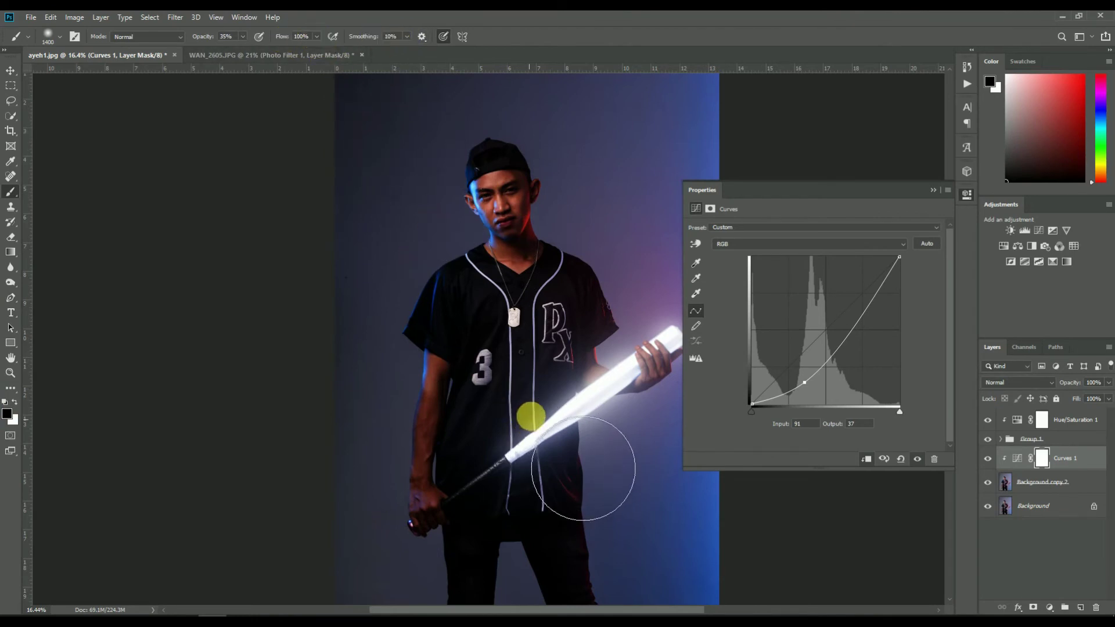
mouse_move(595, 422)
mouse_down()
mouse_move(618, 444)
mouse_move(639, 438)
mouse_move(602, 403)
mouse_move(567, 429)
mouse_move(553, 505)
mouse_move(542, 443)
mouse_move(542, 506)
mouse_move(563, 555)
mouse_move(595, 557)
mouse_move(605, 531)
mouse_move(653, 488)
mouse_move(675, 508)
mouse_move(680, 498)
mouse_up()
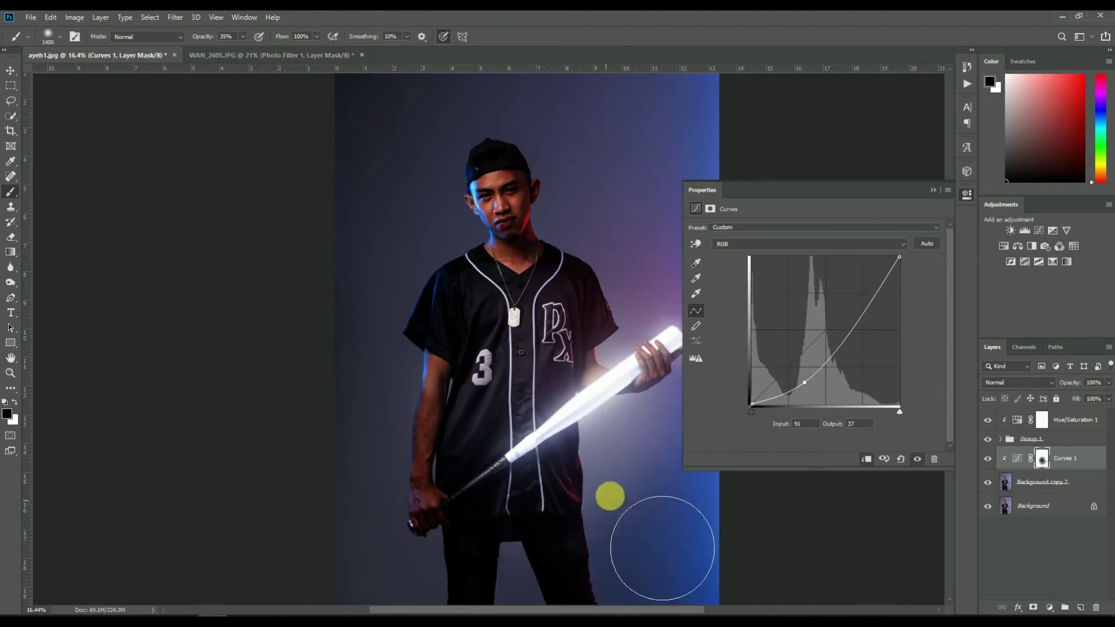
click(967, 196)
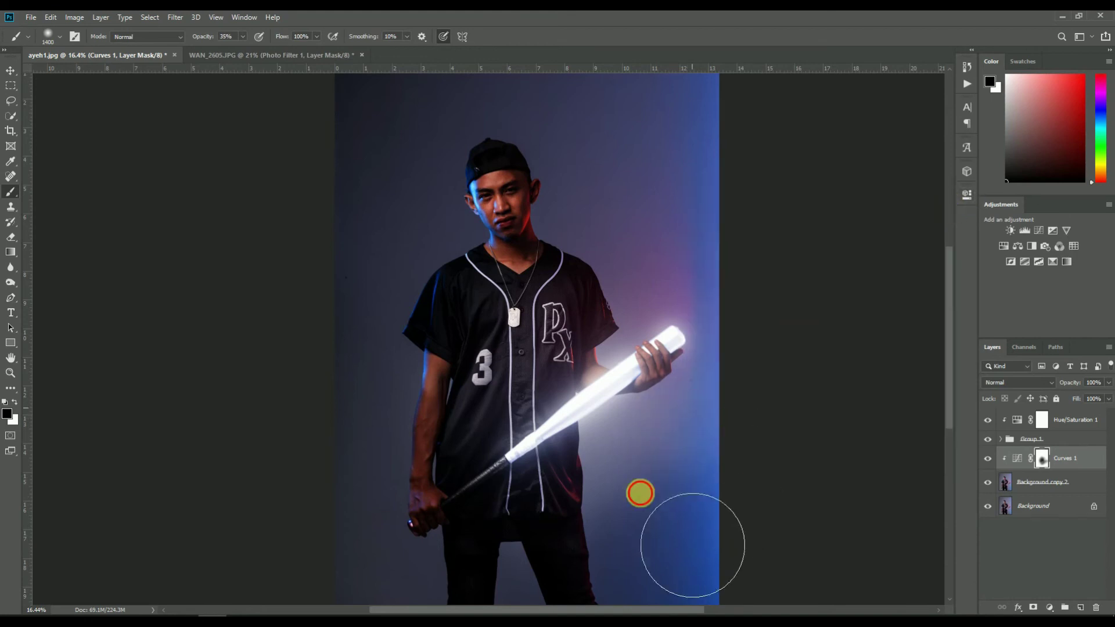
Paint the Curves 1 mask around the bat and hand, then over the neck and chest with a smaller brush.
drag(662, 349, 634, 329)
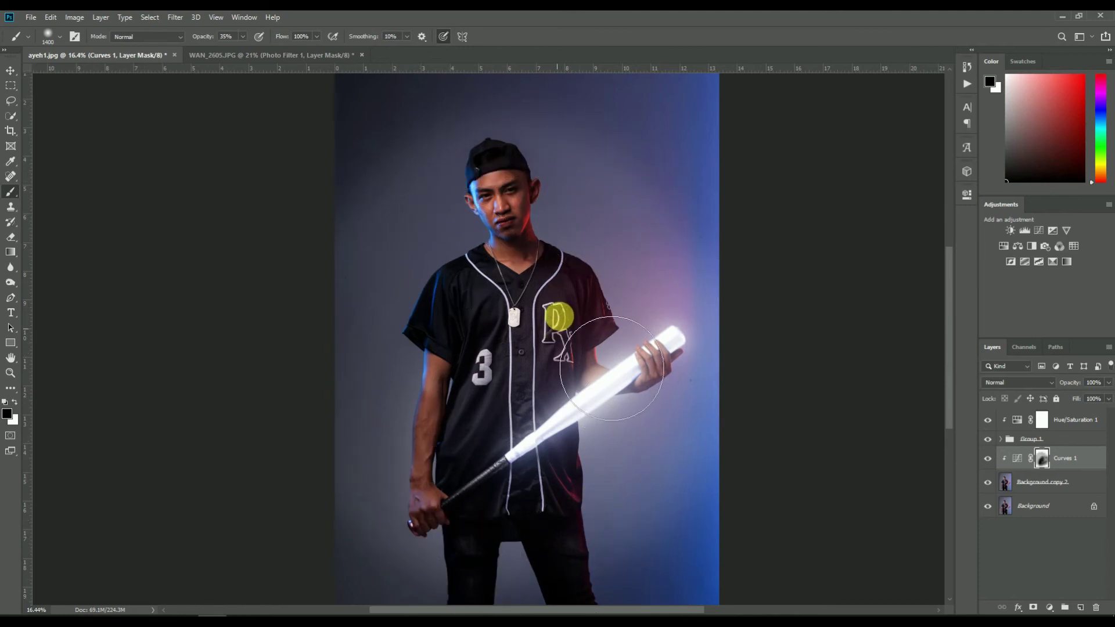
key(bracketleft)
key(bracketleft)
key(bracketleft)
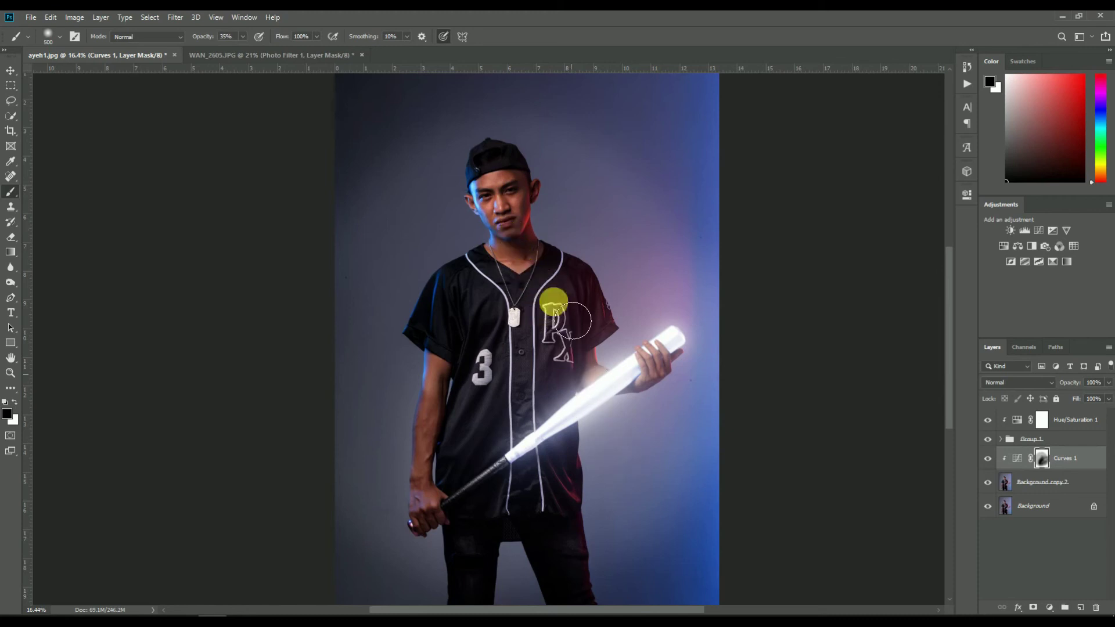
drag(536, 248, 529, 268)
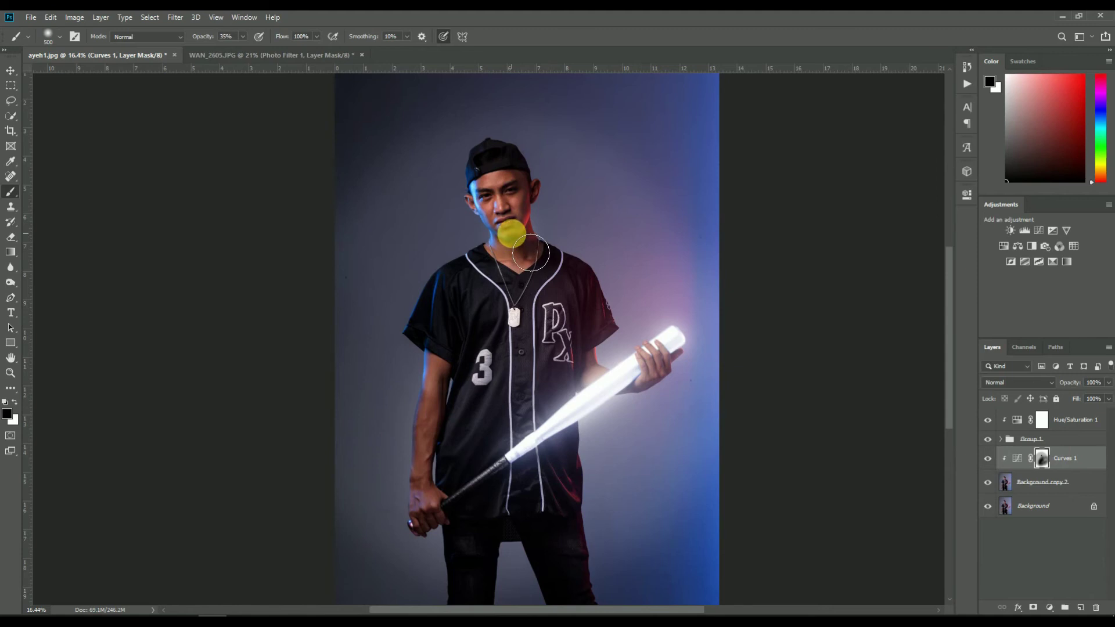
drag(588, 304, 543, 369)
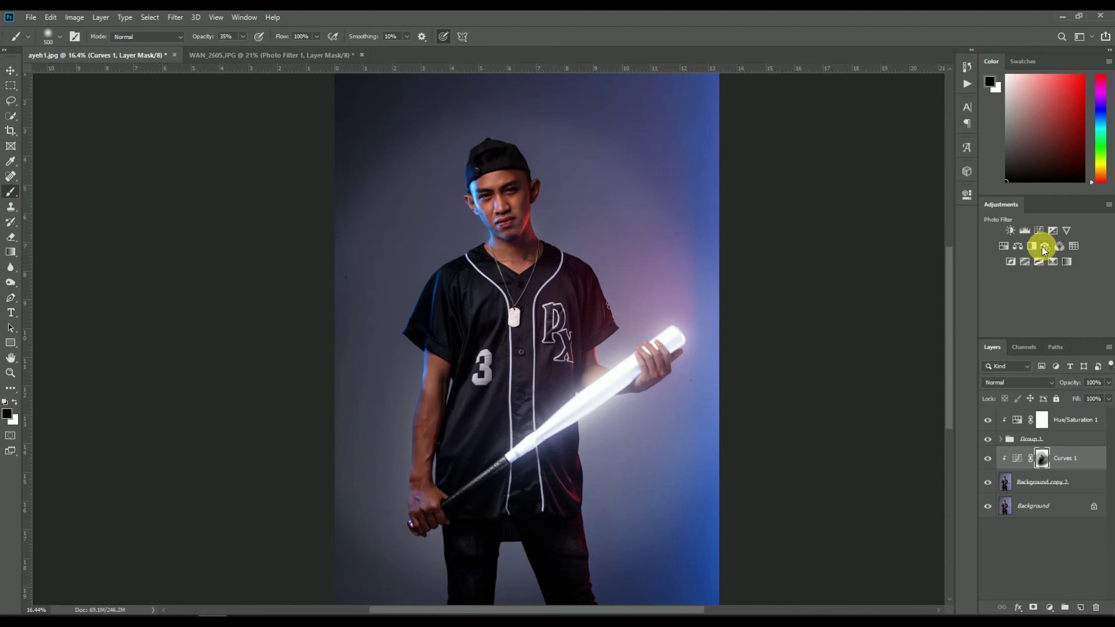
Add a Photo Filter adjustment with a bright blue filter colour.
click(1045, 246)
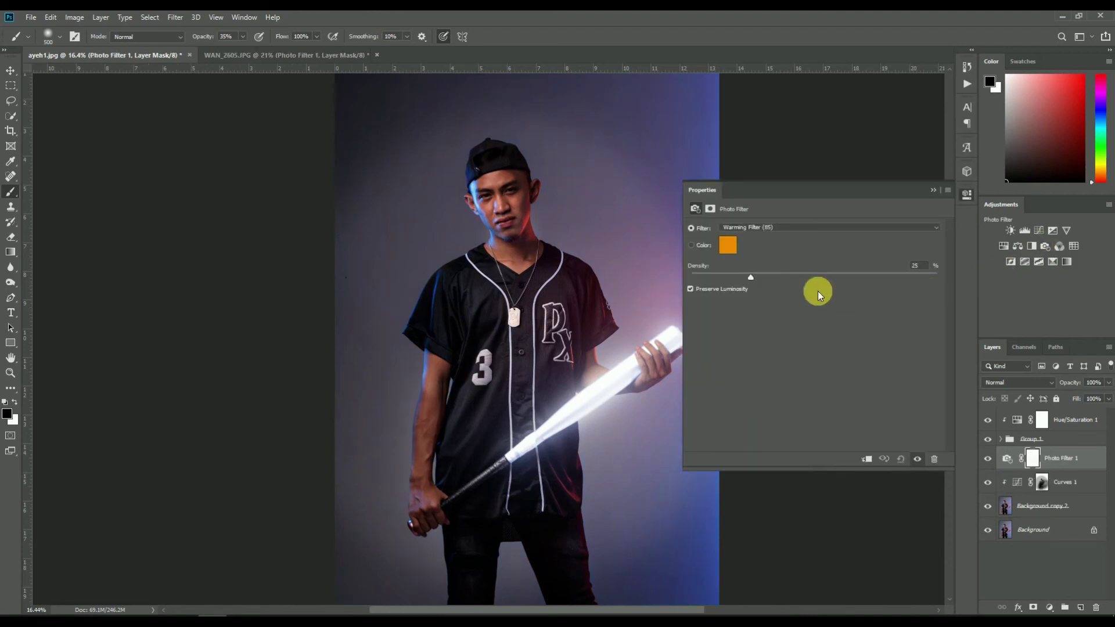
click(728, 248)
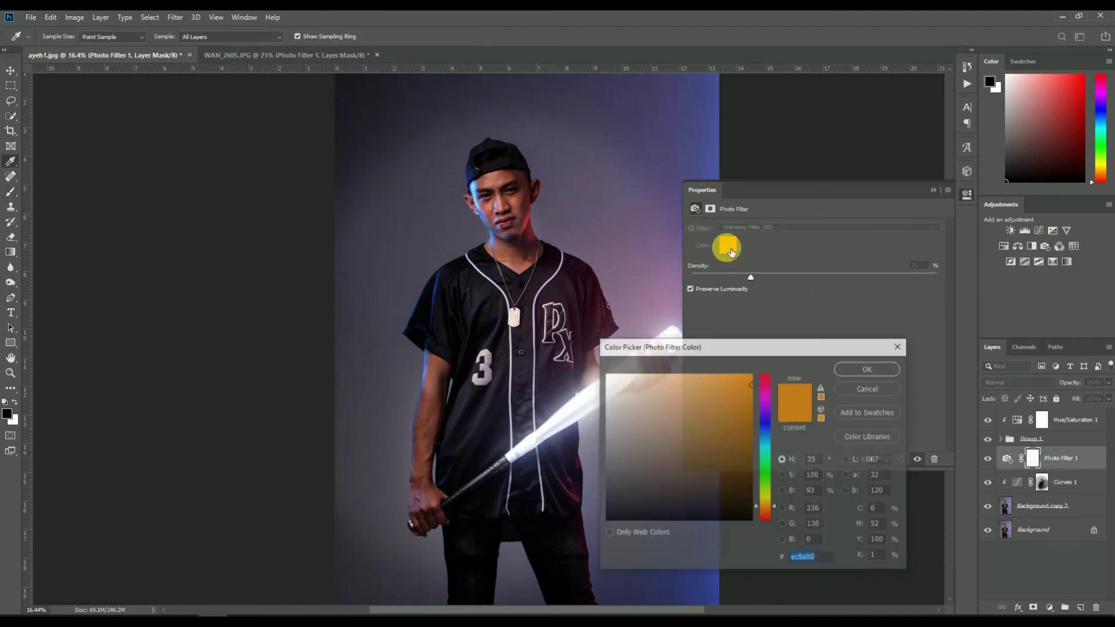
drag(731, 346, 811, 347)
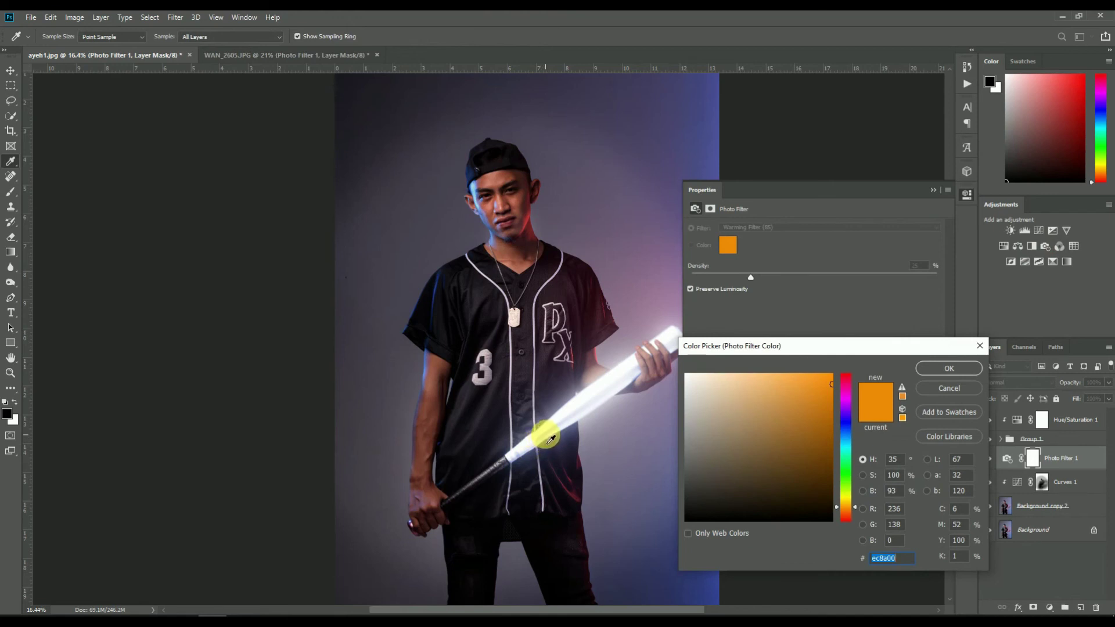
click(549, 441)
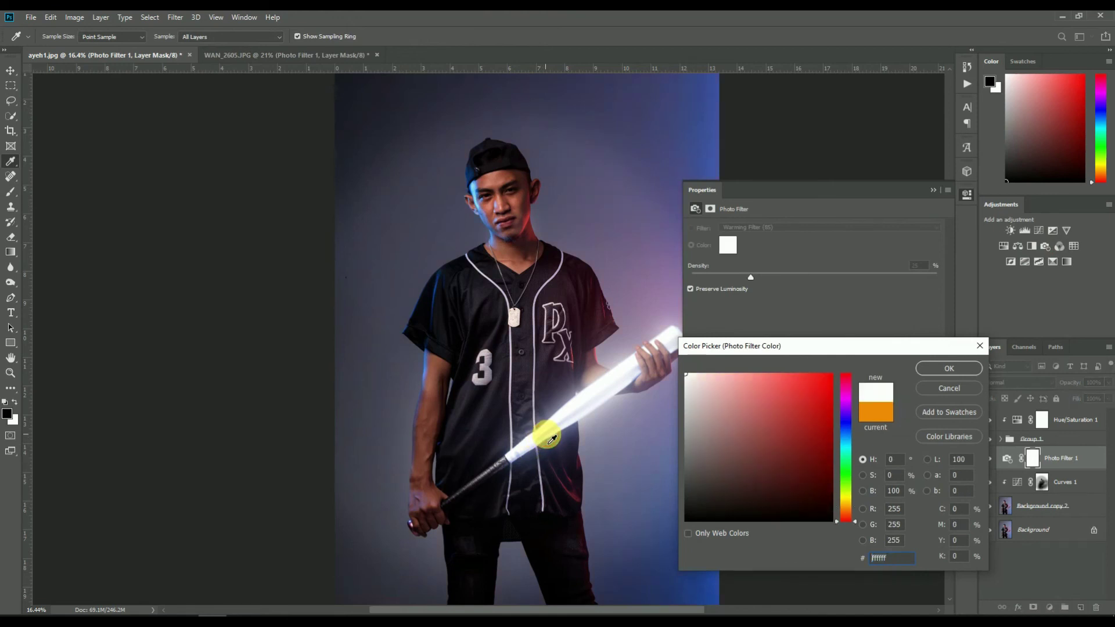
drag(855, 525, 854, 432)
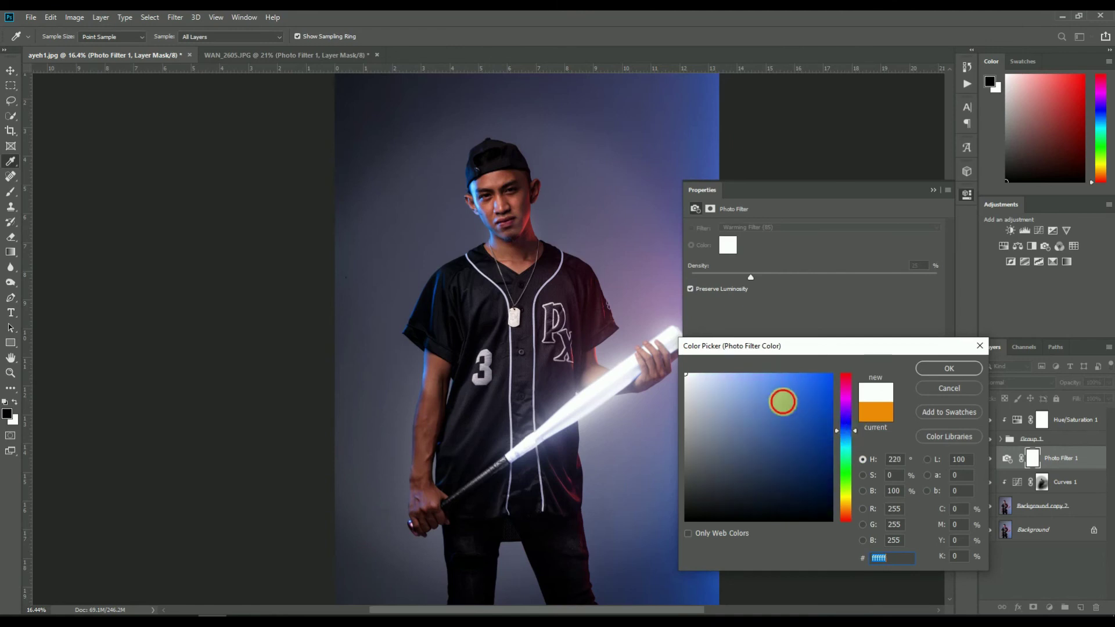
click(789, 393)
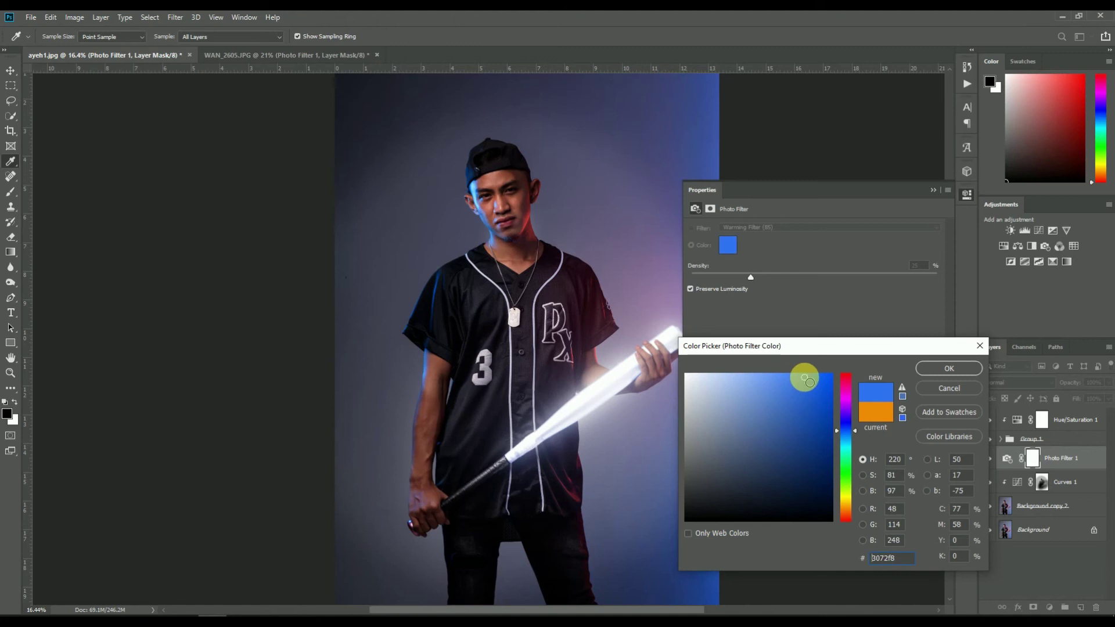
click(963, 373)
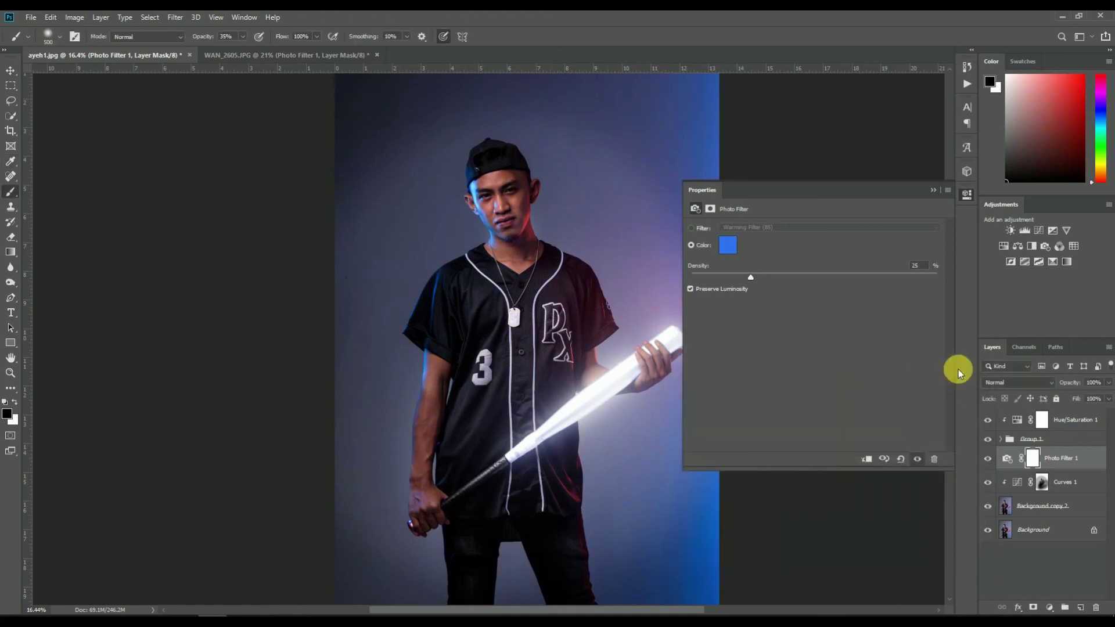
click(967, 194)
Raise the Photo Filter density to about 85%.
key(b)
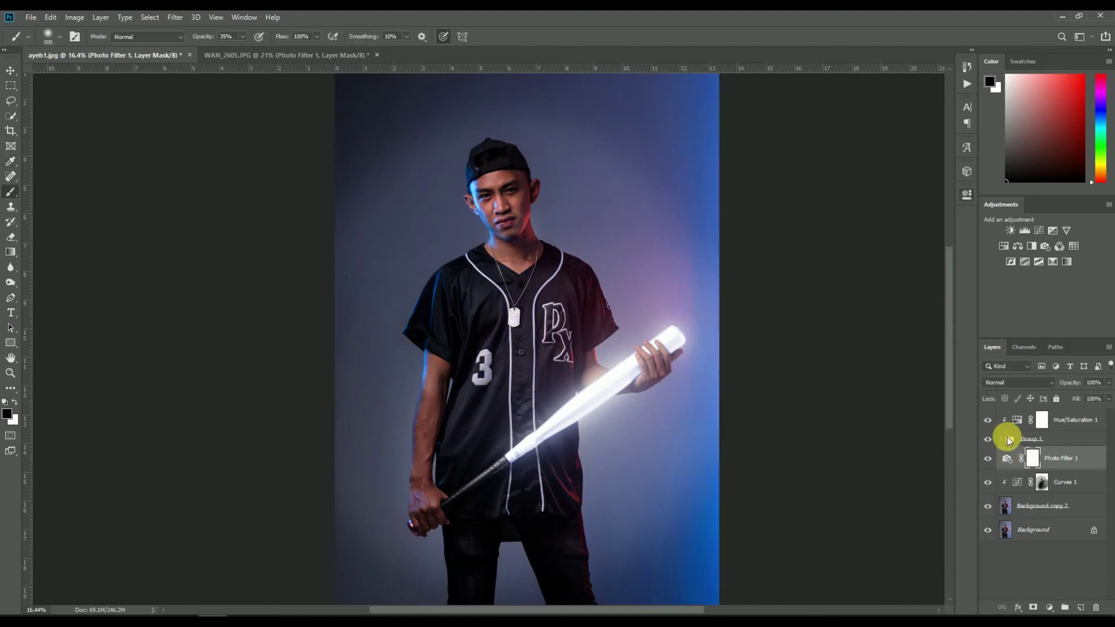
double_click(1038, 461)
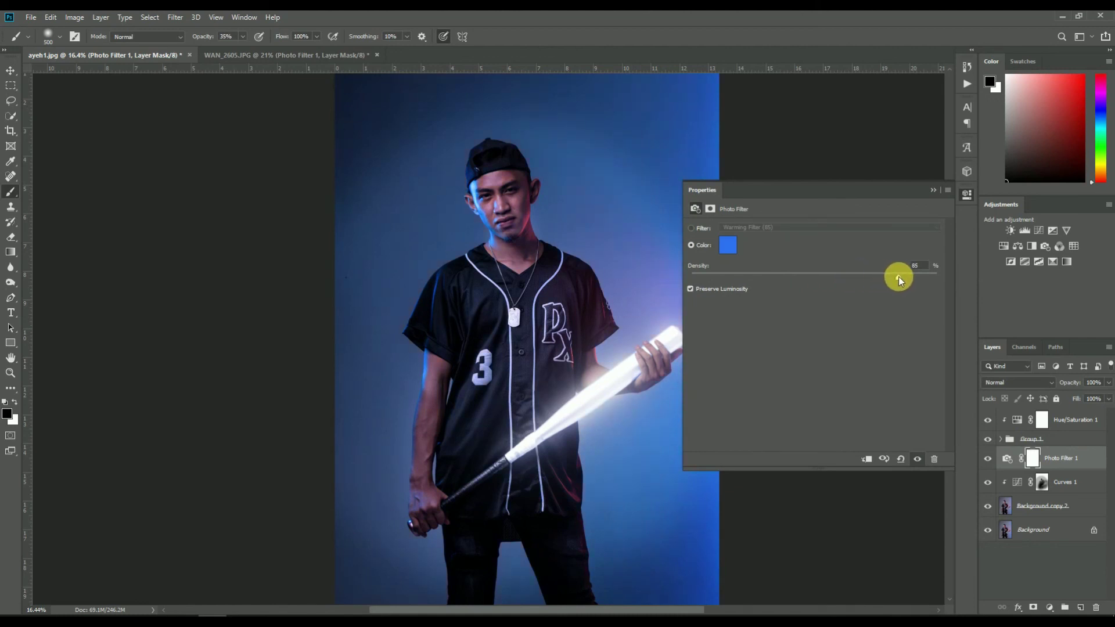
click(967, 196)
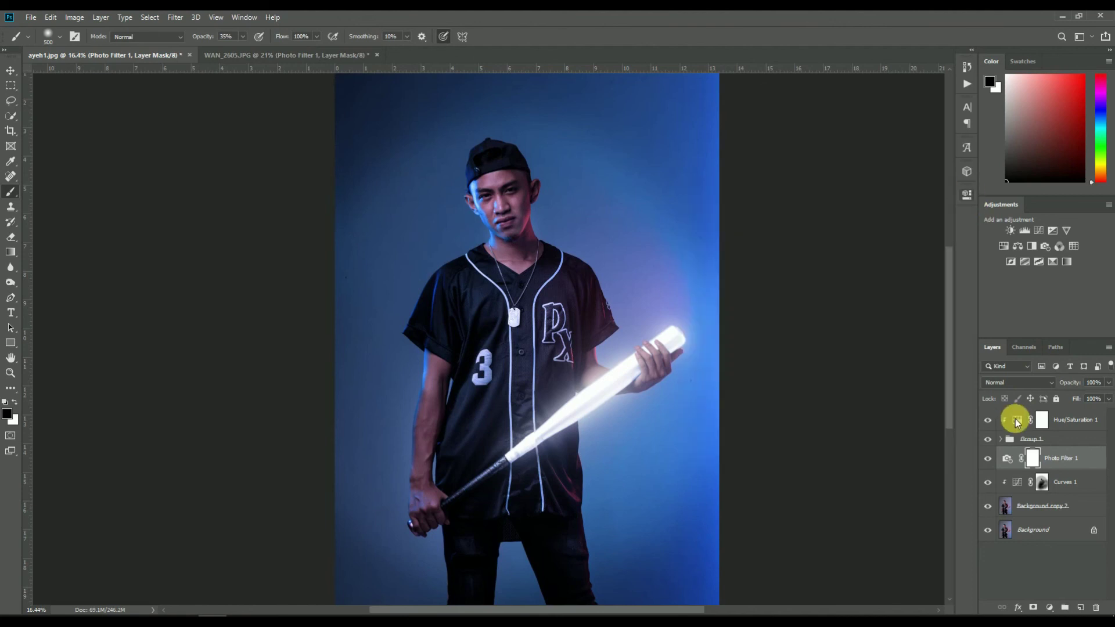
Invert the Photo Filter mask and paint the blue tint back over the chest with a large brush.
key(ctrl+i)
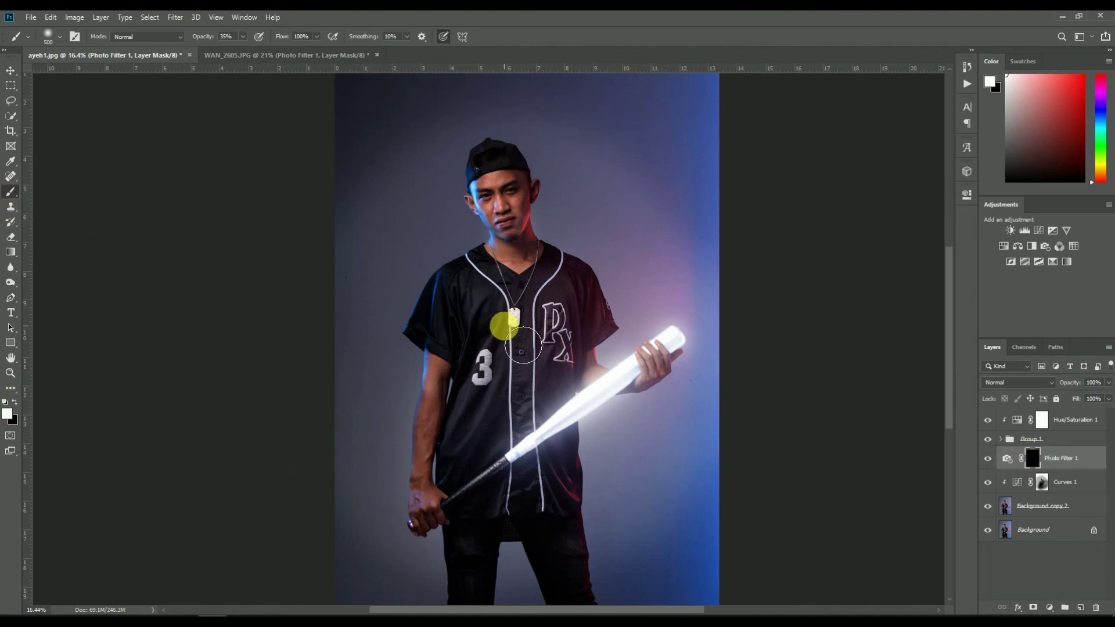
key(bracketright)
key(bracketright)
key(bracketright)
mouse_move(582, 413)
mouse_down()
mouse_move(590, 348)
mouse_move(561, 358)
mouse_move(615, 388)
mouse_move(615, 349)
mouse_move(542, 386)
mouse_move(488, 505)
mouse_move(511, 351)
mouse_move(538, 472)
mouse_move(462, 494)
mouse_move(481, 382)
mouse_move(556, 519)
mouse_move(605, 516)
mouse_move(517, 542)
mouse_move(493, 538)
mouse_move(517, 393)
mouse_move(560, 535)
mouse_move(603, 535)
mouse_move(704, 475)
mouse_move(729, 553)
mouse_move(684, 572)
mouse_move(676, 601)
mouse_move(704, 545)
mouse_move(717, 441)
mouse_move(747, 416)
mouse_move(722, 354)
mouse_move(668, 373)
mouse_move(704, 312)
mouse_move(642, 250)
mouse_move(679, 321)
mouse_move(652, 385)
mouse_move(709, 306)
mouse_move(622, 424)
mouse_move(565, 378)
mouse_move(577, 429)
mouse_move(599, 455)
mouse_move(820, 559)
mouse_move(824, 572)
mouse_move(653, 511)
mouse_move(640, 525)
mouse_move(642, 436)
mouse_move(628, 432)
mouse_up()
key(bracketright)
key(bracketright)
key(bracketright)
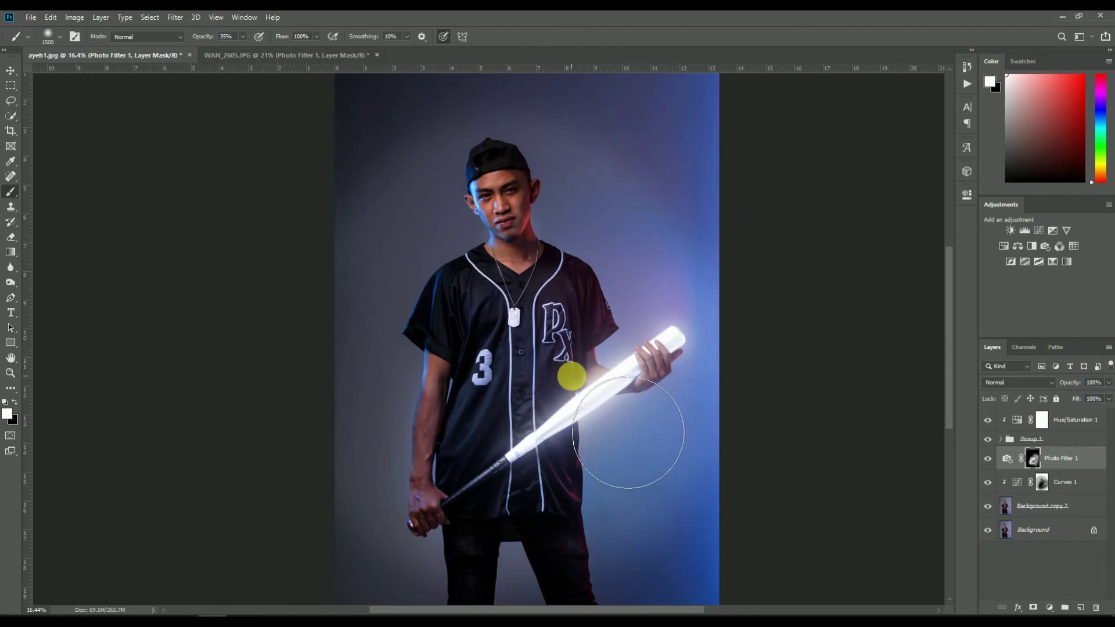